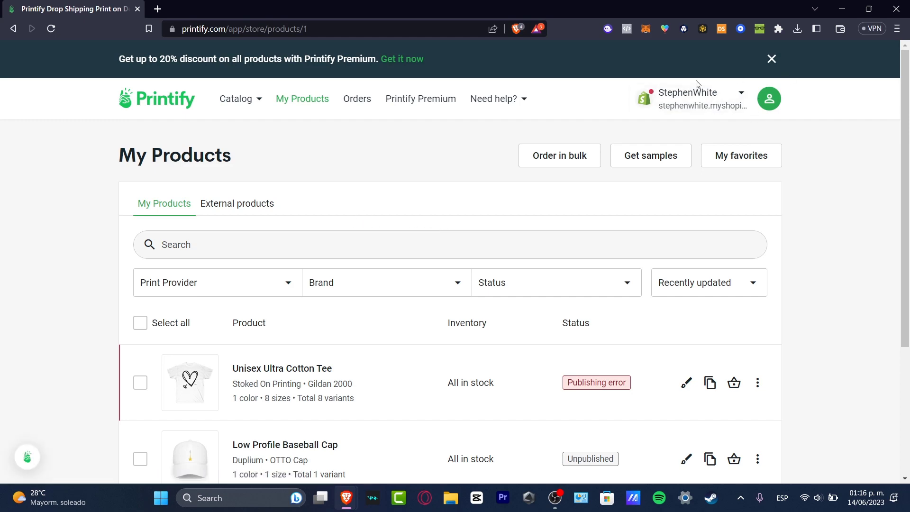
- Go from My Products to Printify's Product Catalog using the header logo
left_click(167, 98)
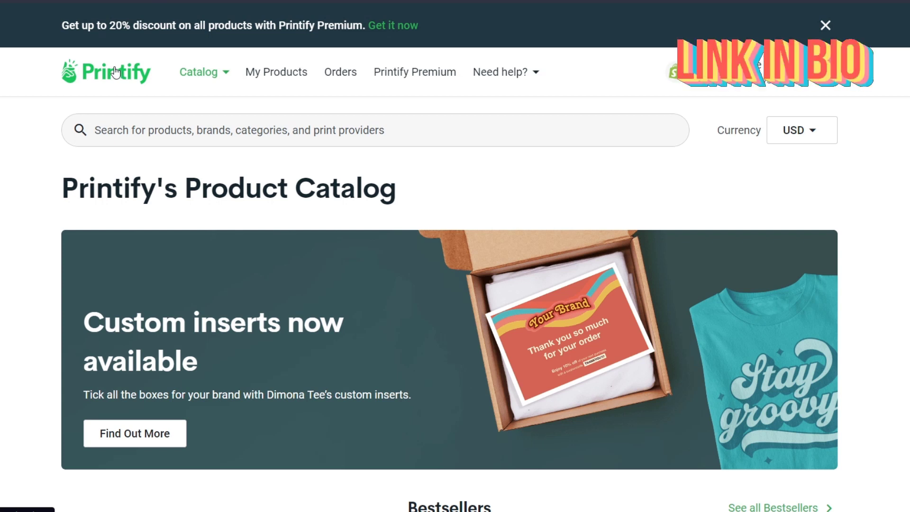
- Choose 'Add a new store' from the store switcher and review the listed sales channels
left_click(739, 72)
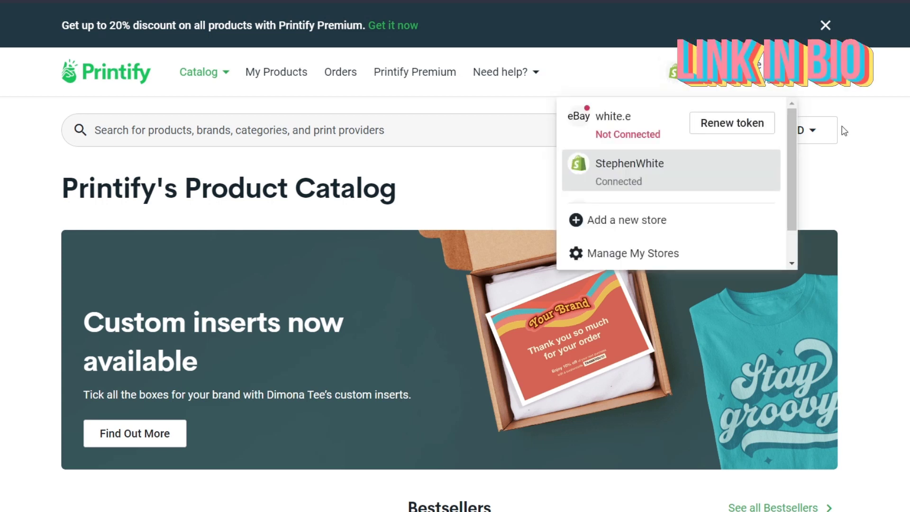
left_click(675, 218)
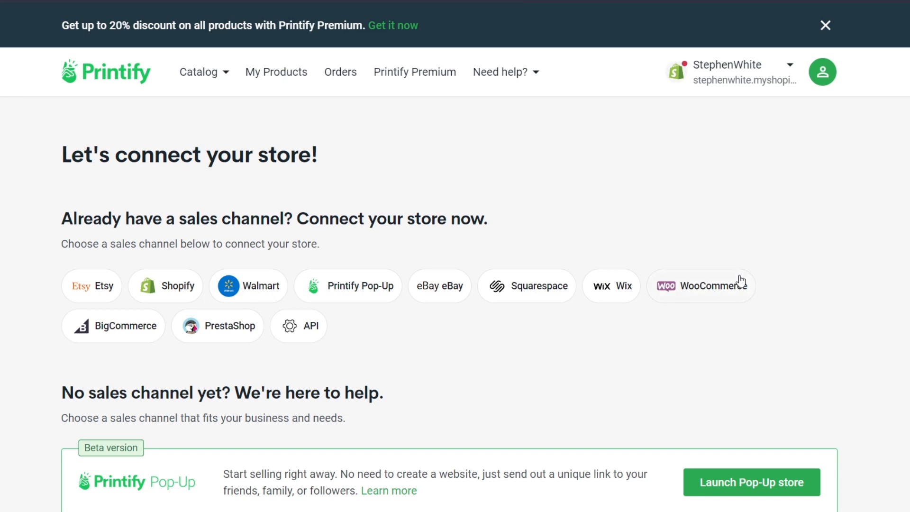
scroll(741, 282, "down", 8)
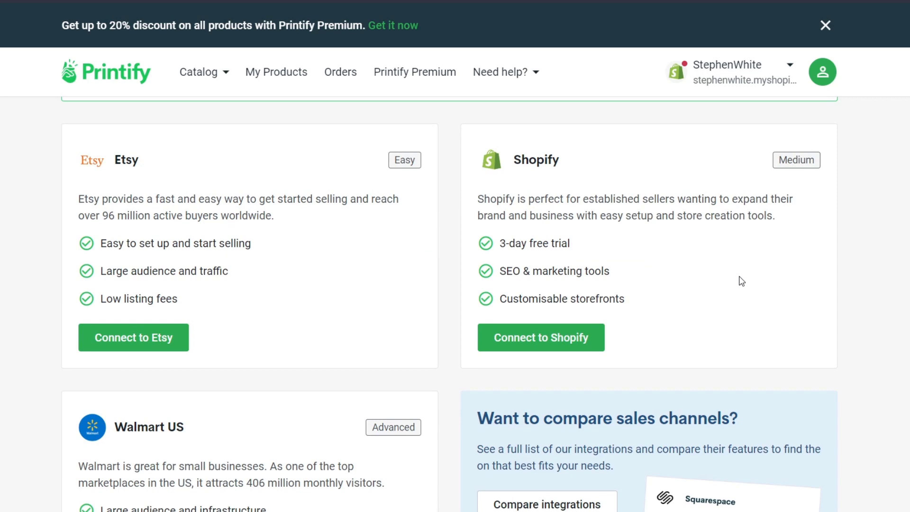
scroll(741, 281, "up", 8)
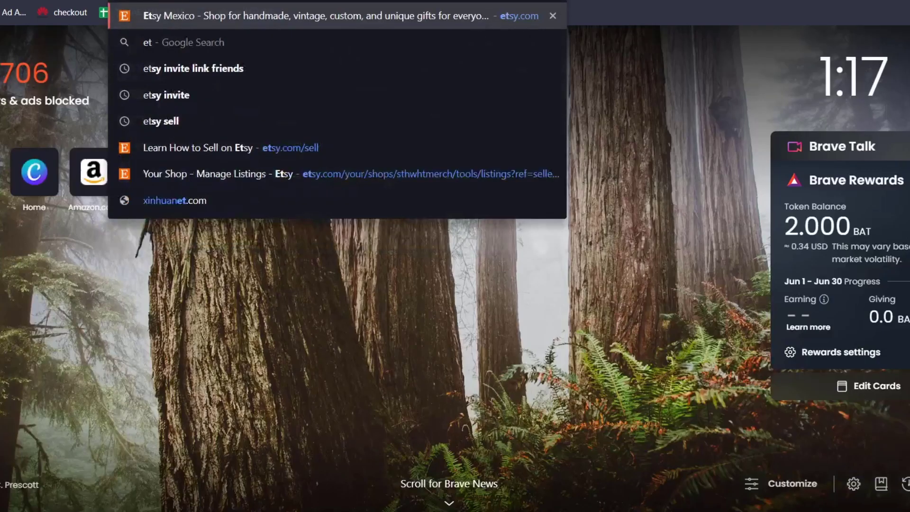
- Load Etsy in a new tab and open the shop's Listings in Shop Manager
type("s")
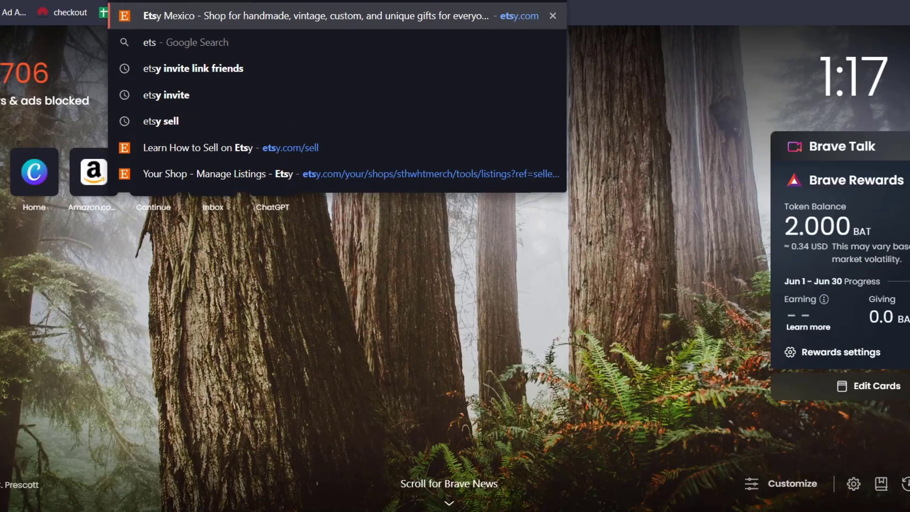
key("Escape")
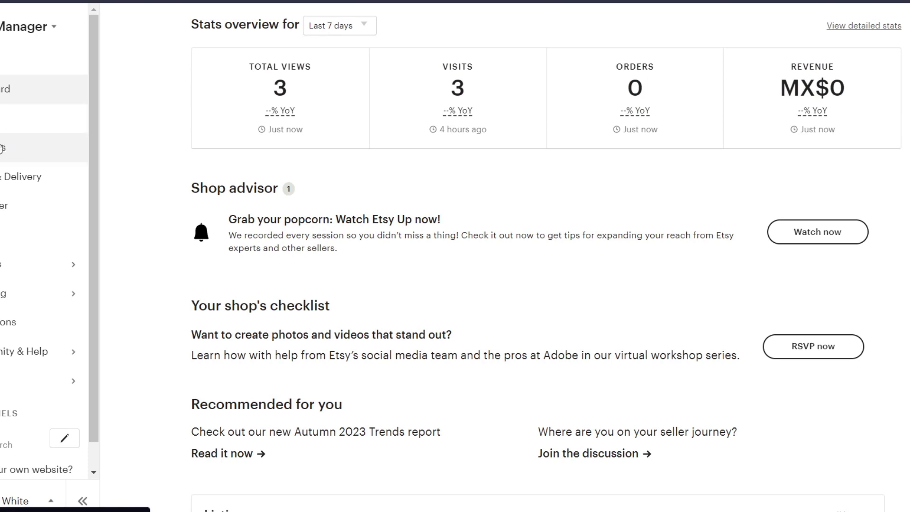
left_click(6, 117)
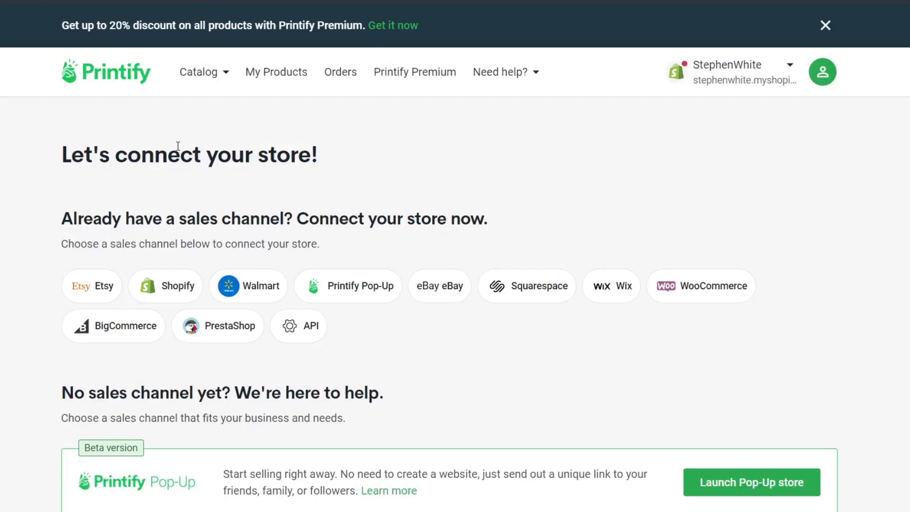
- Connect the Etsy shop to Printify, then dismiss the success message on the Product Catalog
left_click_drag(180, 151, 356, 163)
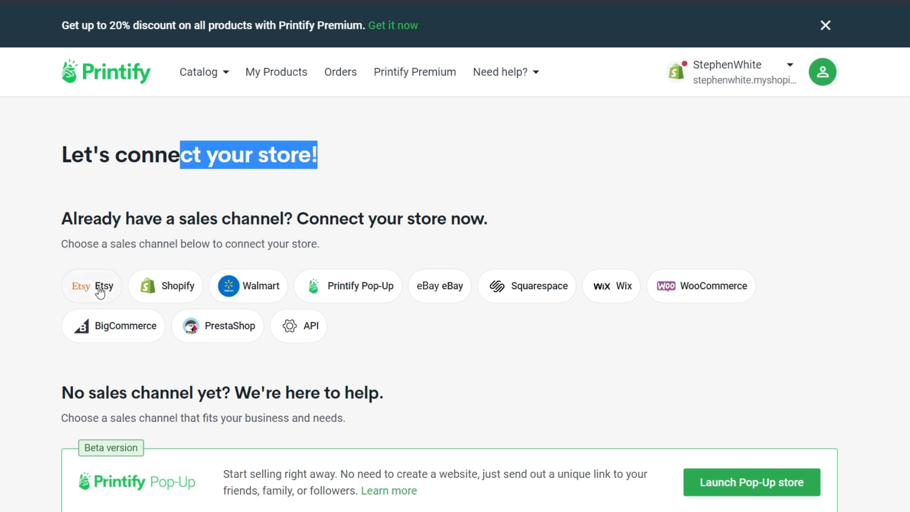
left_click(198, 71)
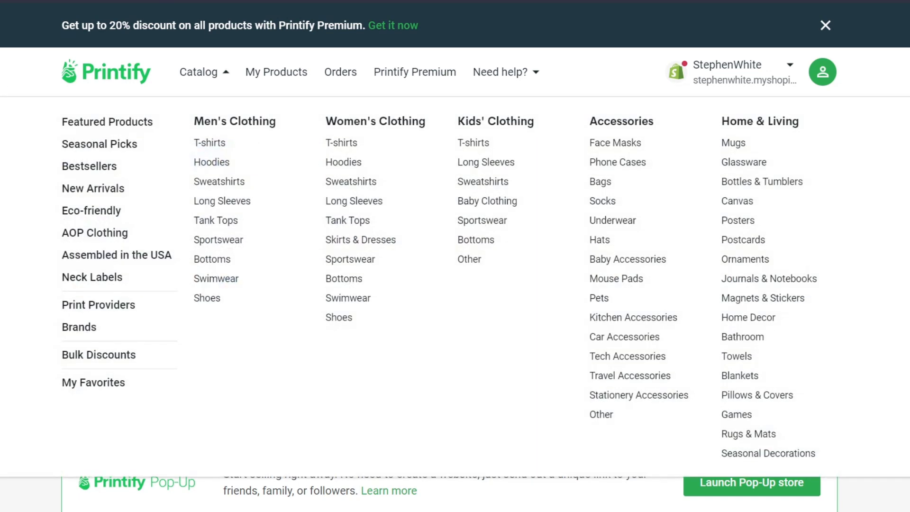
left_click(402, 373)
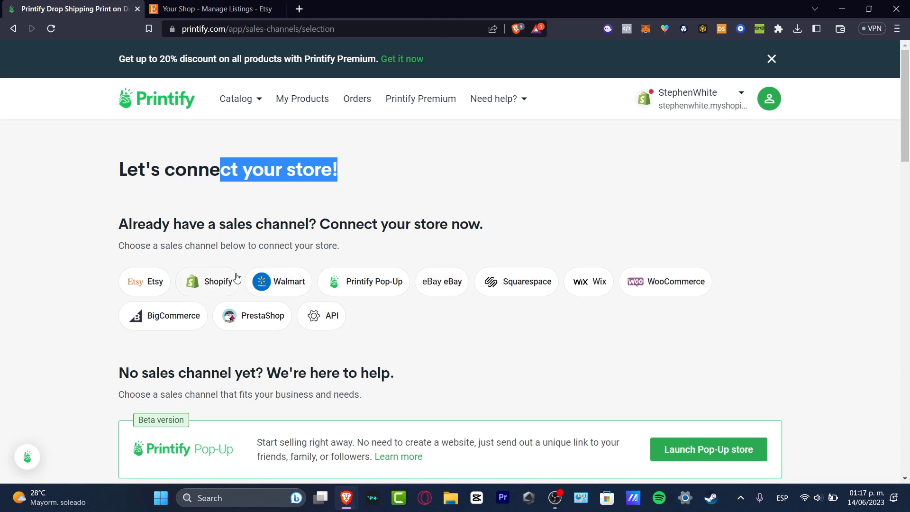
left_click(740, 98)
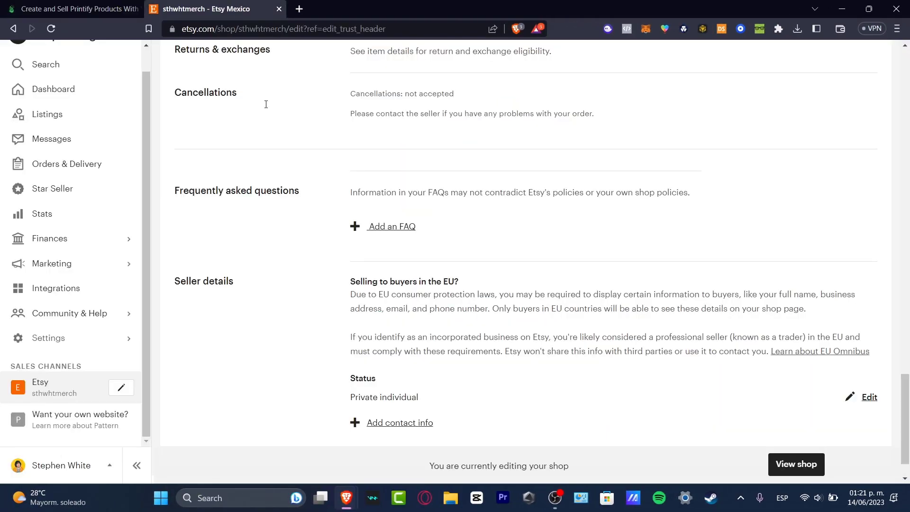
scroll(284, 237, "up", 20)
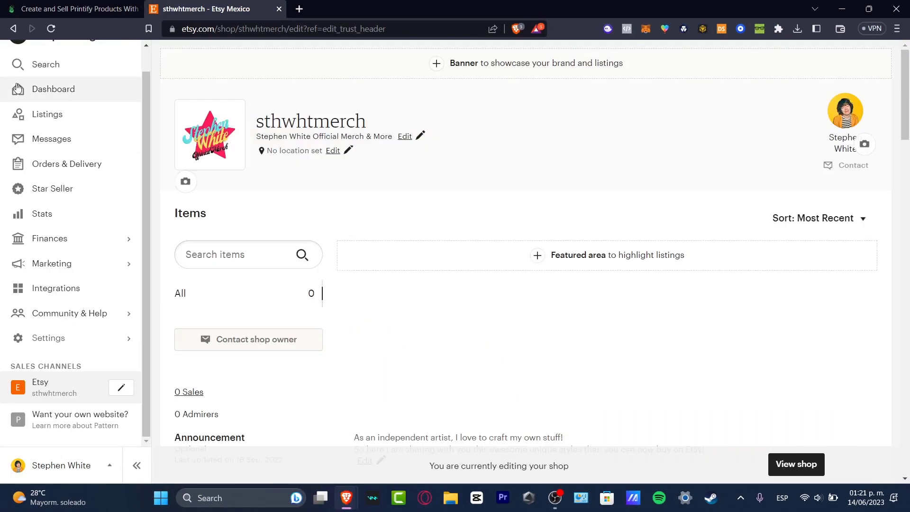
left_click(71, 9)
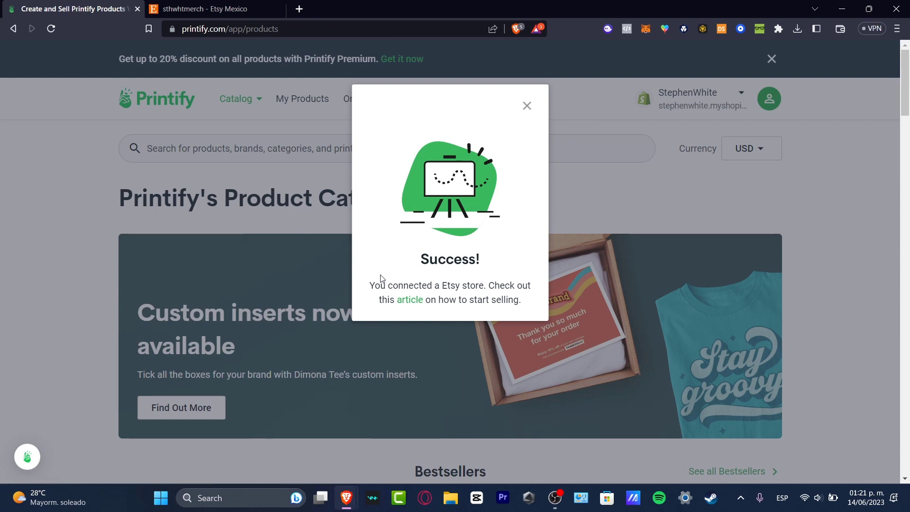
left_click(527, 106)
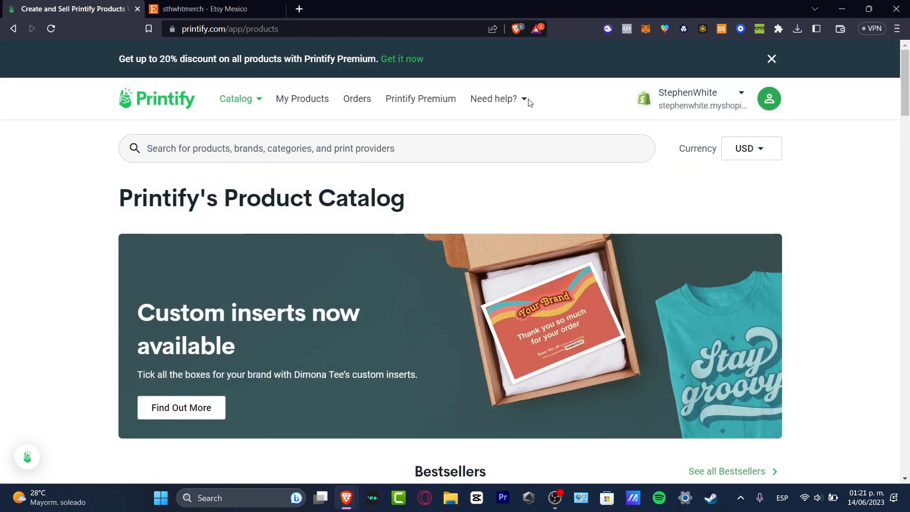
- Check Printify's help options and dismiss the catalog categories overview
left_click(524, 98)
mouse_move(247, 99)
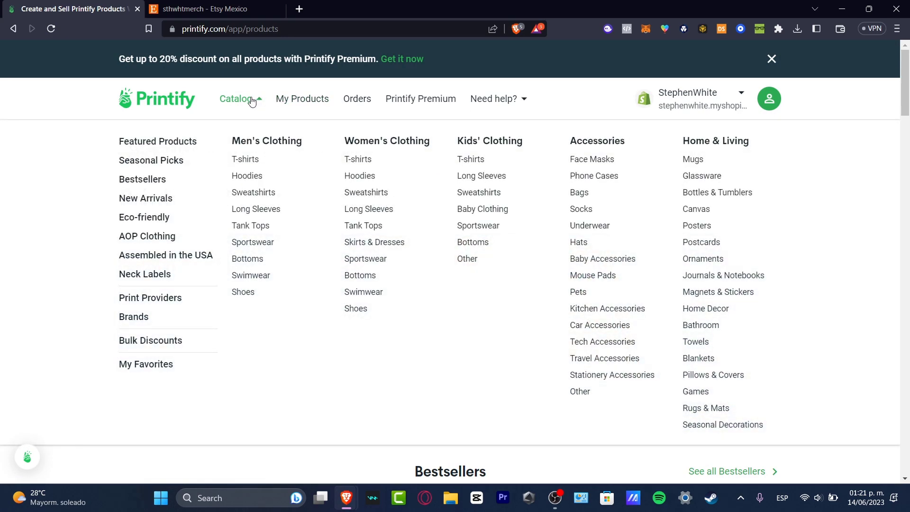
left_click(173, 142)
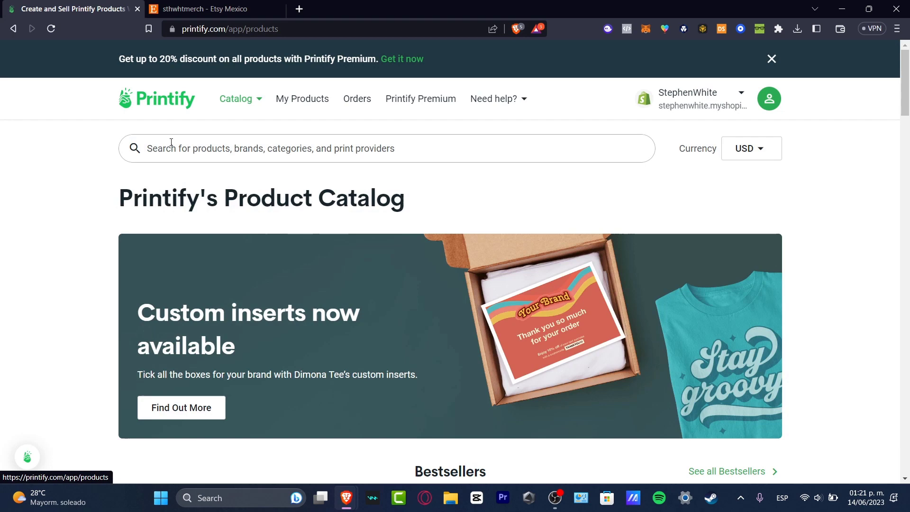
- Scroll down to the category tiles and open Accessories
scroll(790, 346, "down", 7)
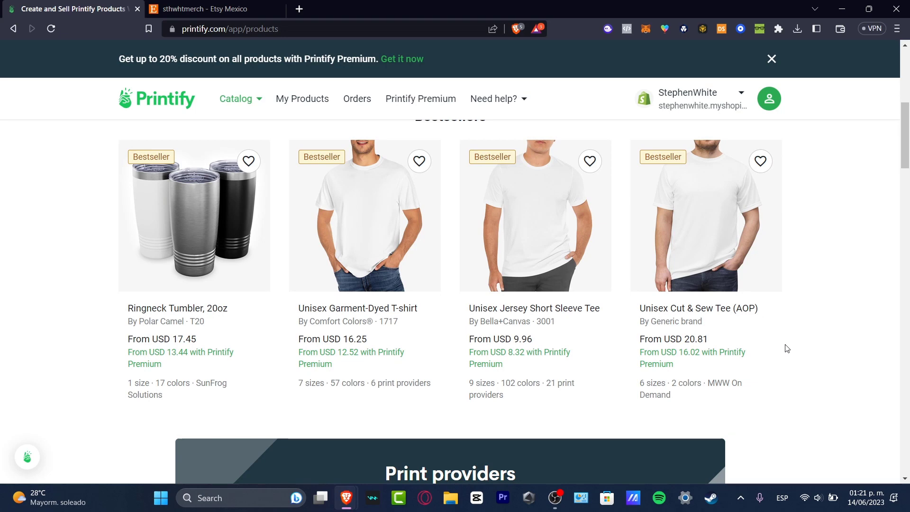
scroll(766, 330, "down", 7)
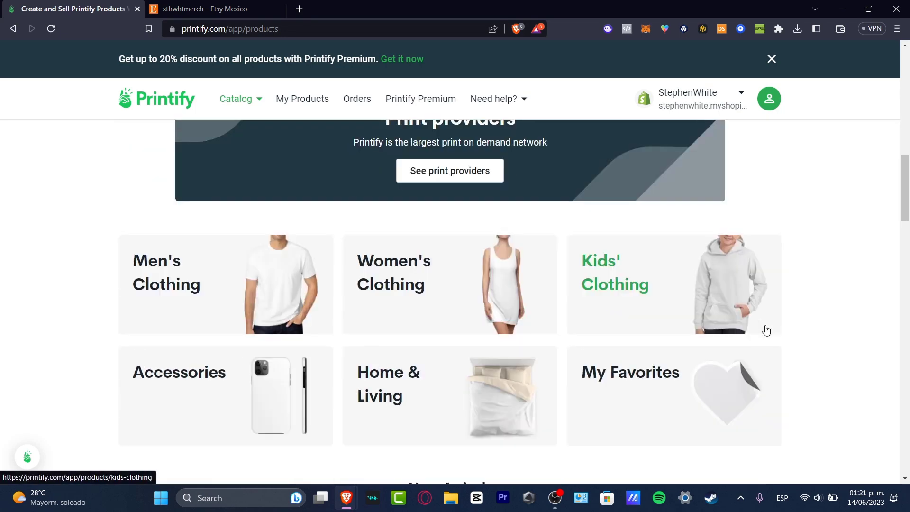
scroll(766, 329, "up", 7)
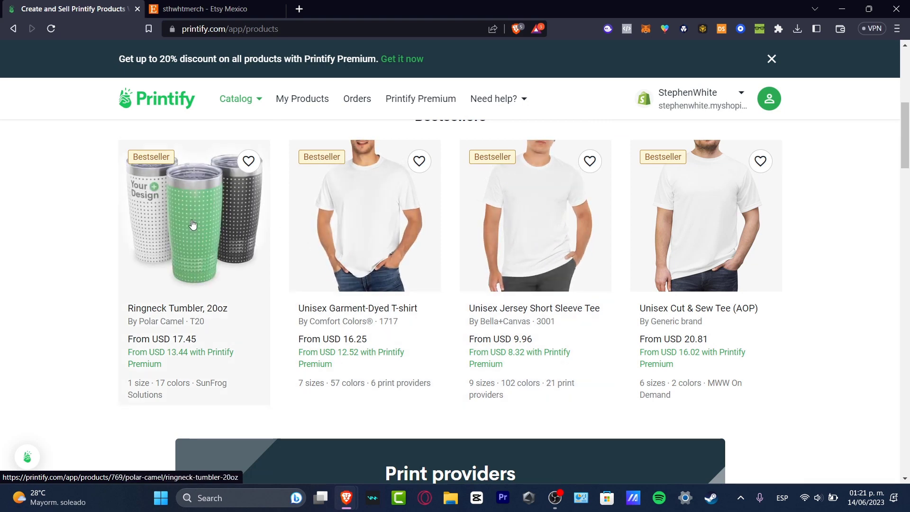
scroll(291, 264, "down", 7)
scroll(364, 305, "down", 3)
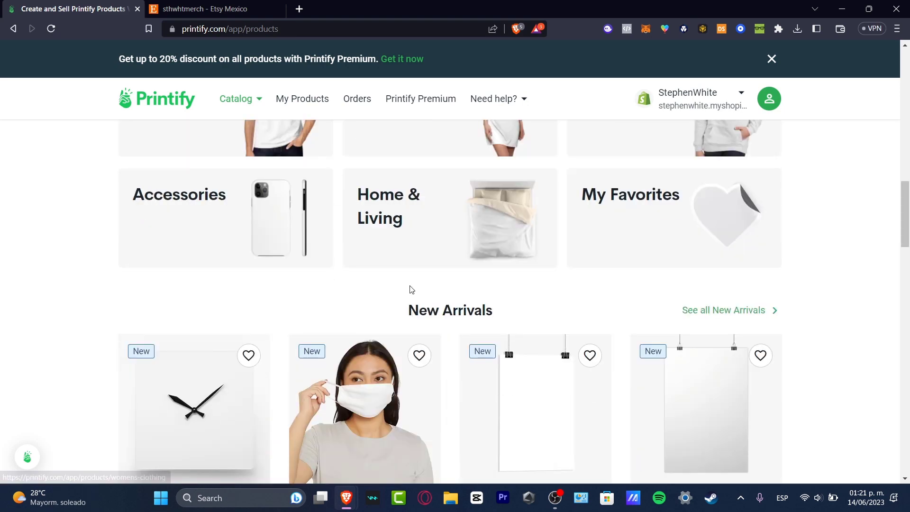
left_click(236, 223)
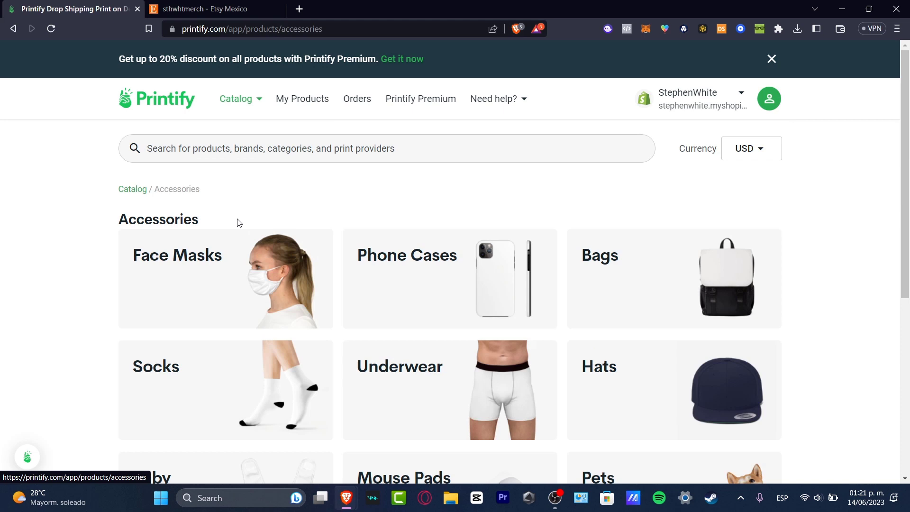
- Browse the Accessories items, such as Unisex Twill Hat, Trucker Caps and Knit Beanie
scroll(835, 259, "down", 1)
scroll(835, 260, "down", 3)
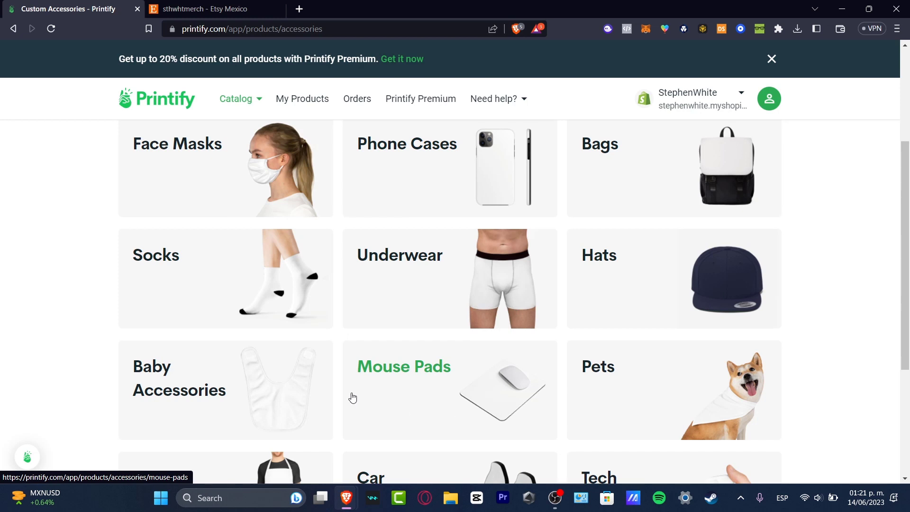
scroll(282, 403, "down", 4)
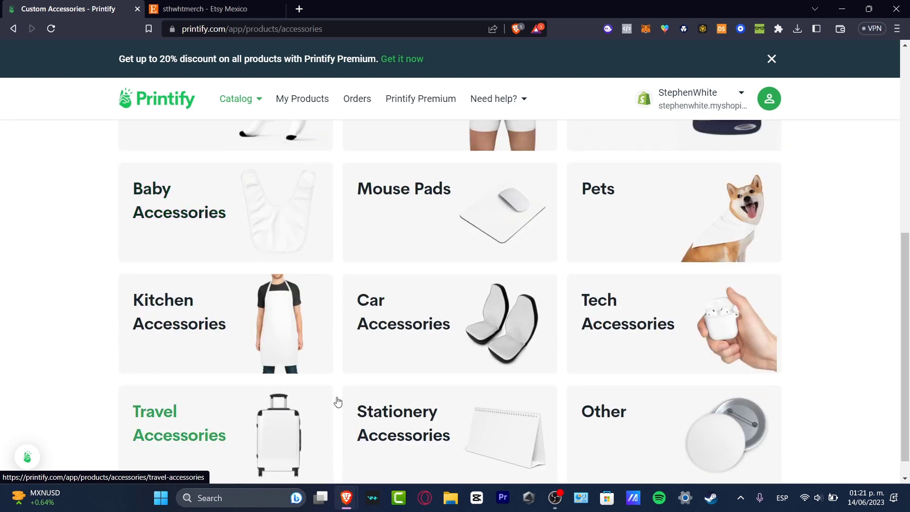
scroll(808, 296, "down", 1)
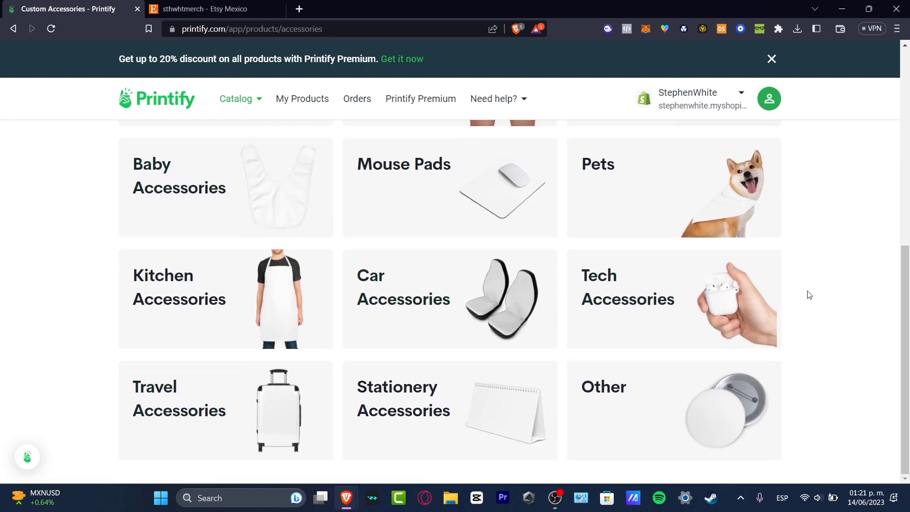
scroll(810, 304, "up", 4)
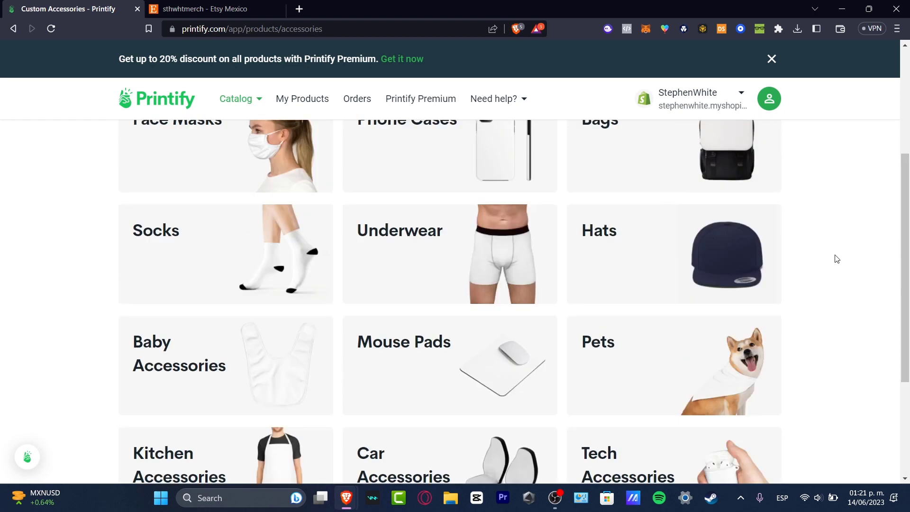
scroll(832, 258, "up", 4)
scroll(834, 271, "down", 4)
- Open the Hats catalog and select the Trucker Caps product
left_click(699, 279)
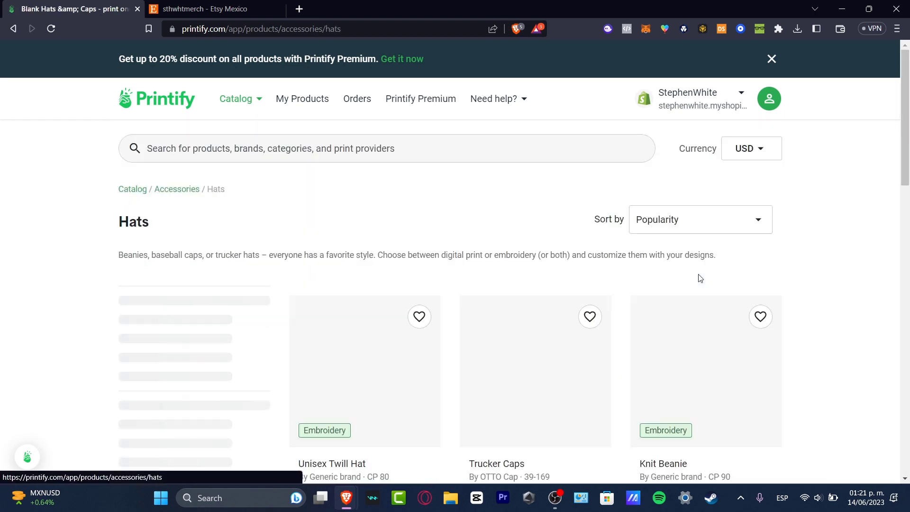
scroll(780, 228, "down", 4)
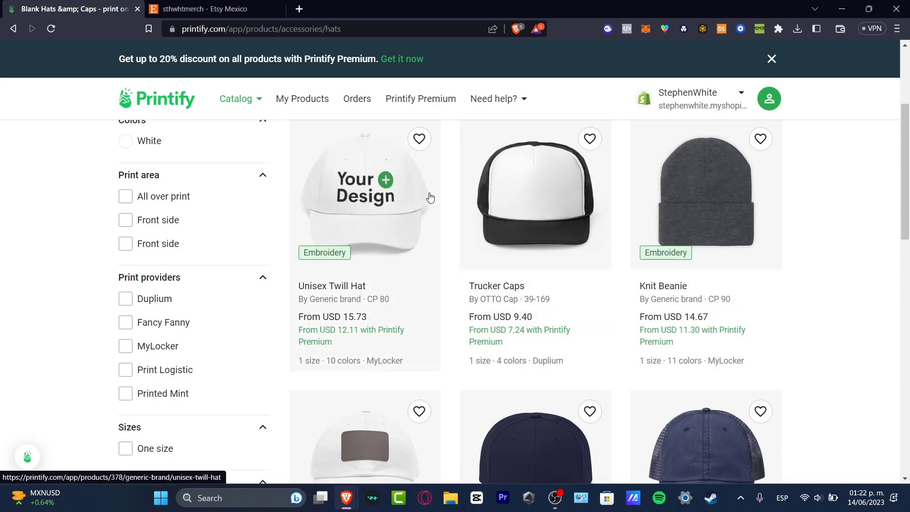
scroll(679, 413, "down", 1)
scroll(678, 412, "down", 3)
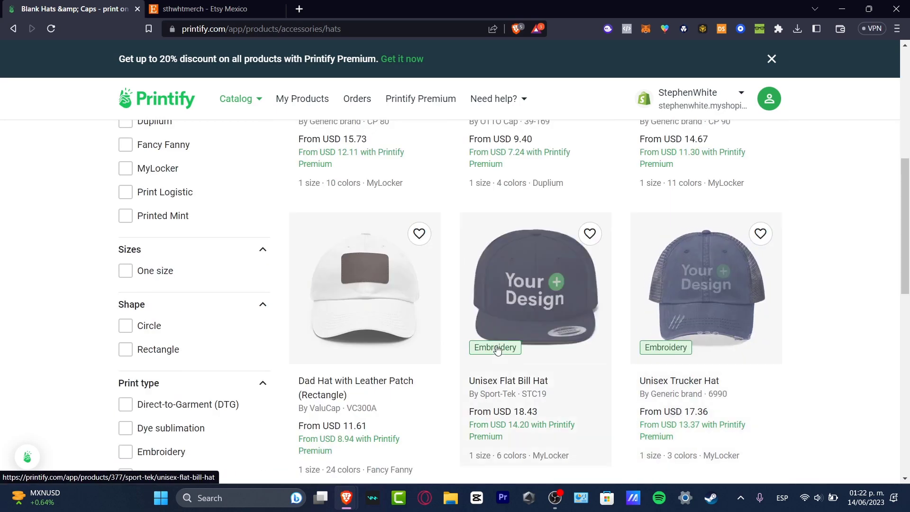
scroll(603, 329, "up", 4)
left_click(563, 191)
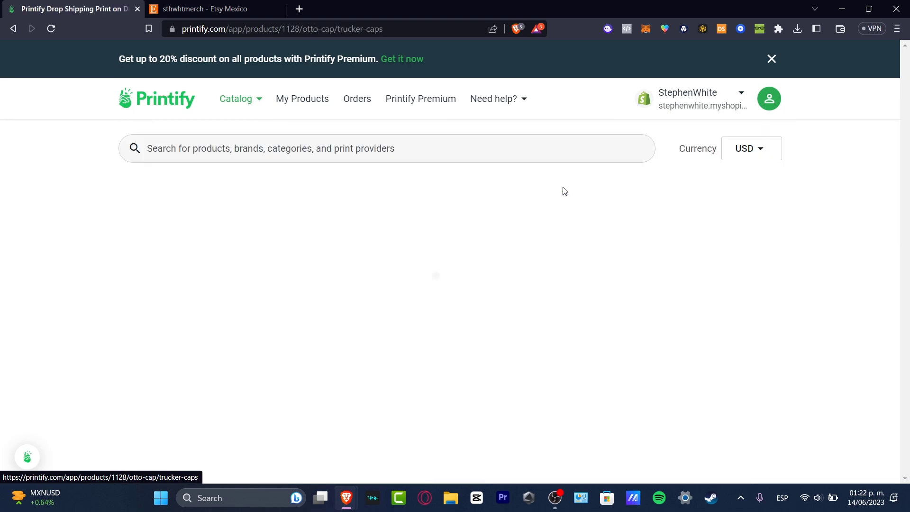
- Browse the Trucker Caps gallery, including the photo of a woman wearing the cap
scroll(749, 248, "down", 3)
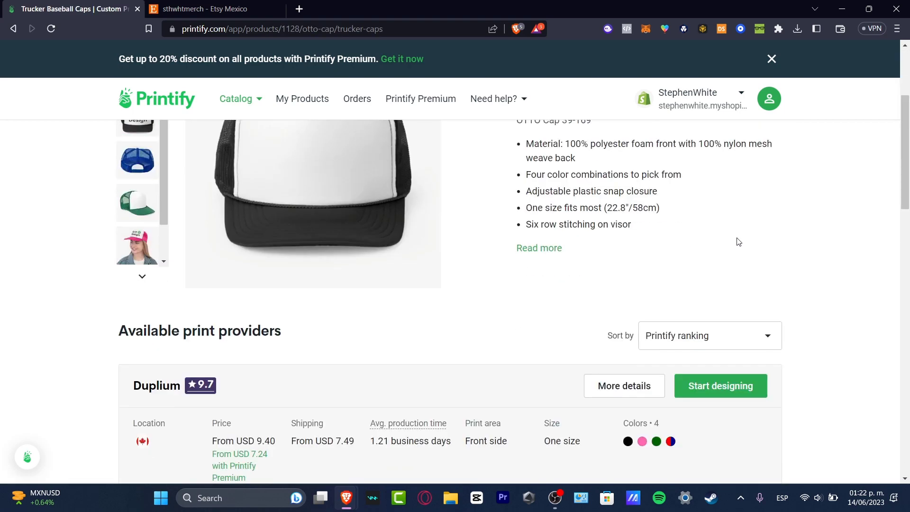
scroll(738, 240, "up", 3)
left_click_drag(512, 245, 623, 313)
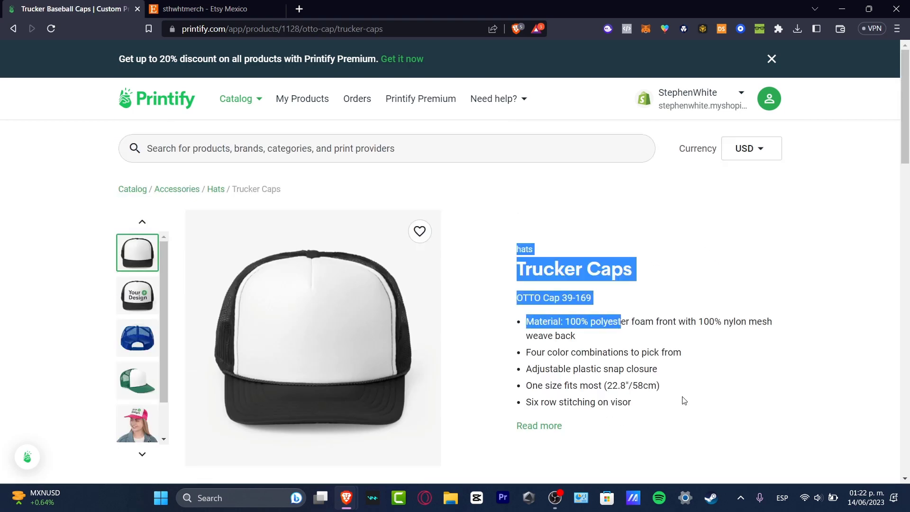
scroll(635, 396, "down", 3)
left_click(152, 251)
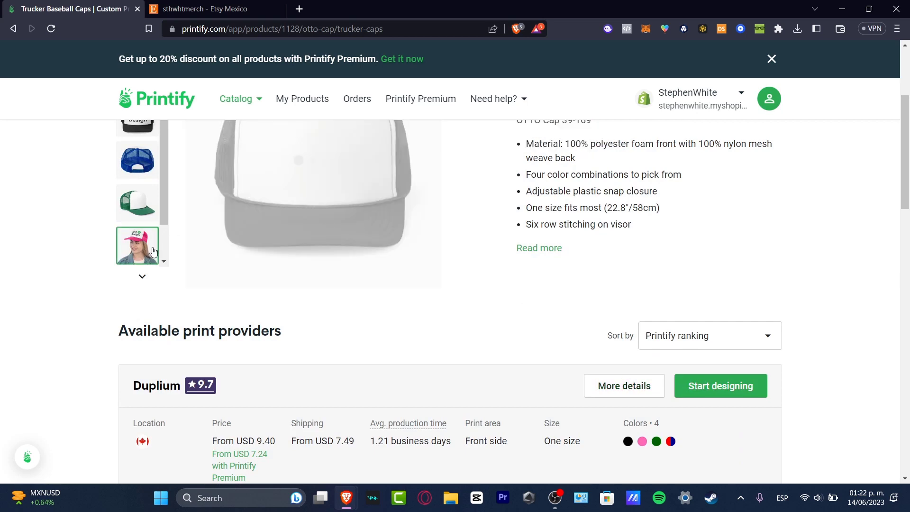
scroll(109, 252, "up", 1)
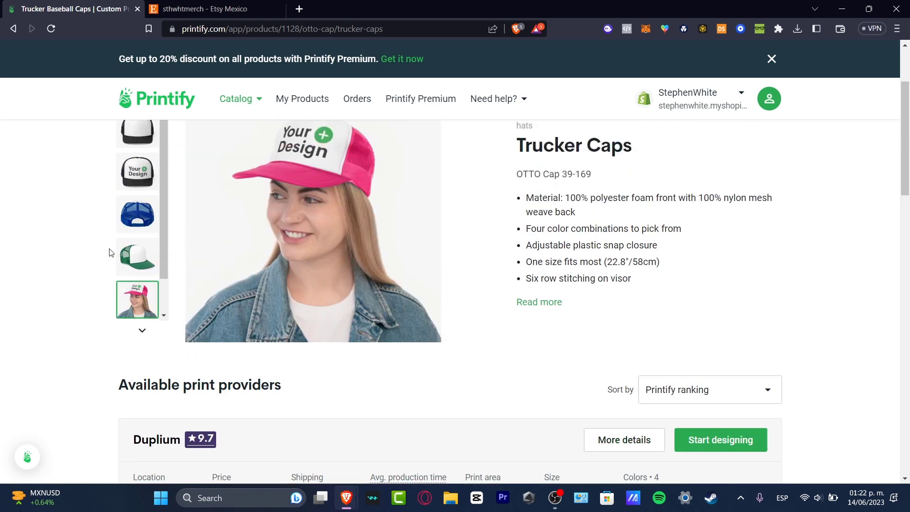
scroll(109, 252, "up", 2)
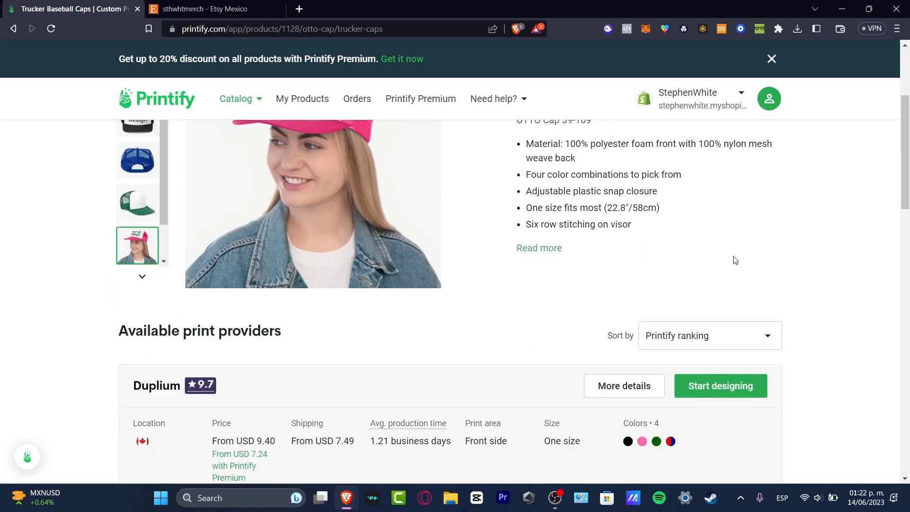
scroll(733, 260, "down", 3)
- Open the Sort by options for the print providers list
left_click_drag(169, 332, 326, 326)
left_click(325, 326)
left_click(698, 340)
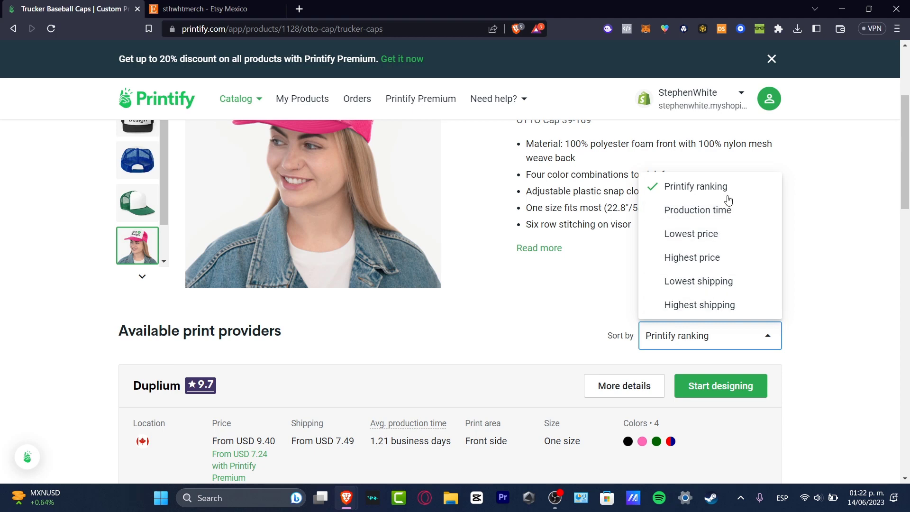
- Sort print providers by Lowest shipping and highlight Duplium's shipping from USD 7.49
left_click(734, 278)
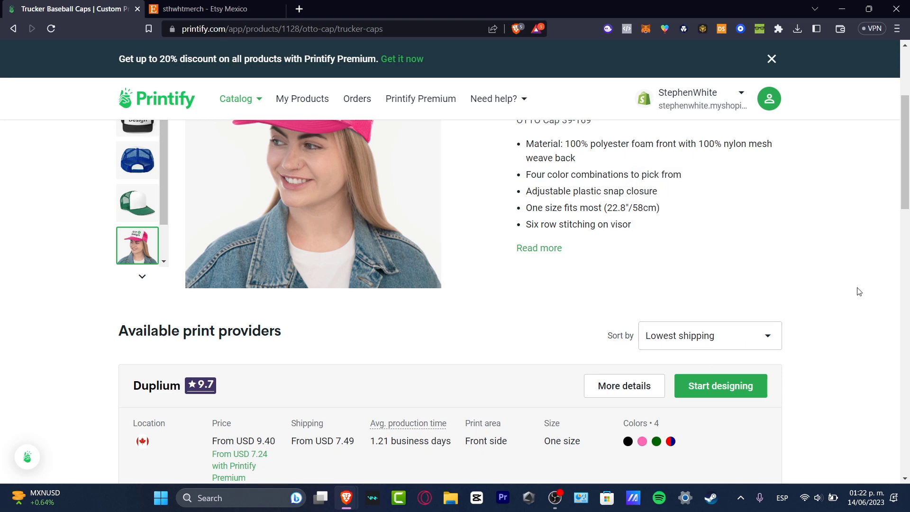
scroll(693, 340, "down", 3)
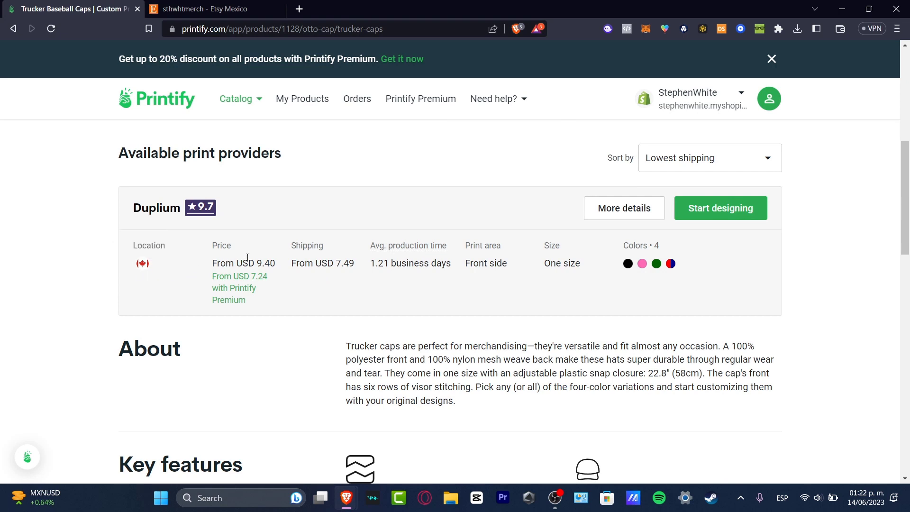
left_click_drag(243, 259, 354, 267)
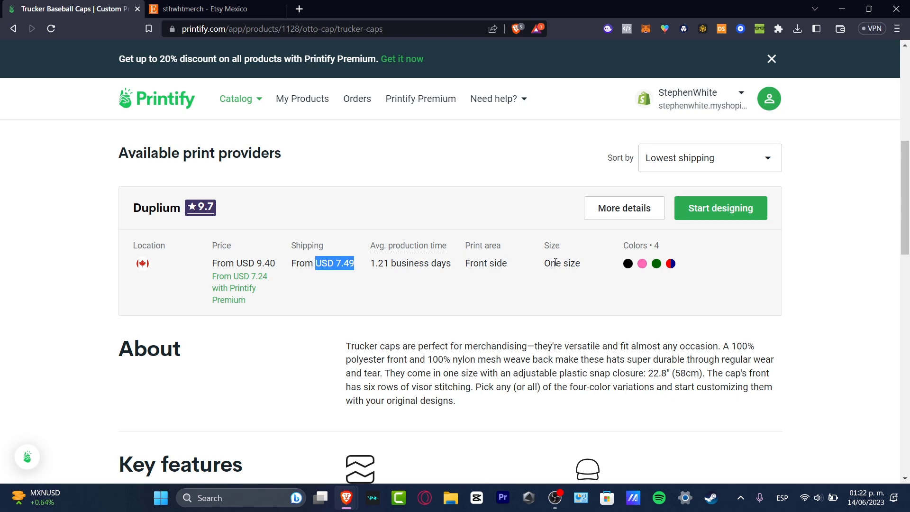
scroll(637, 375, "down", 3)
scroll(636, 377, "up", 3)
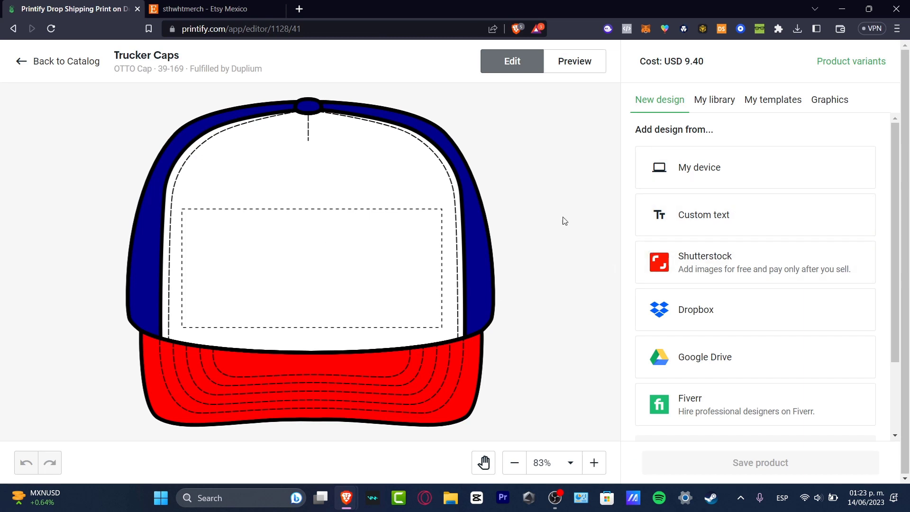
- Upload 'Untitled design (9).png' from Downloads onto the trucker cap's front print area
scroll(496, 283, "down", 5)
scroll(491, 298, "up", 8)
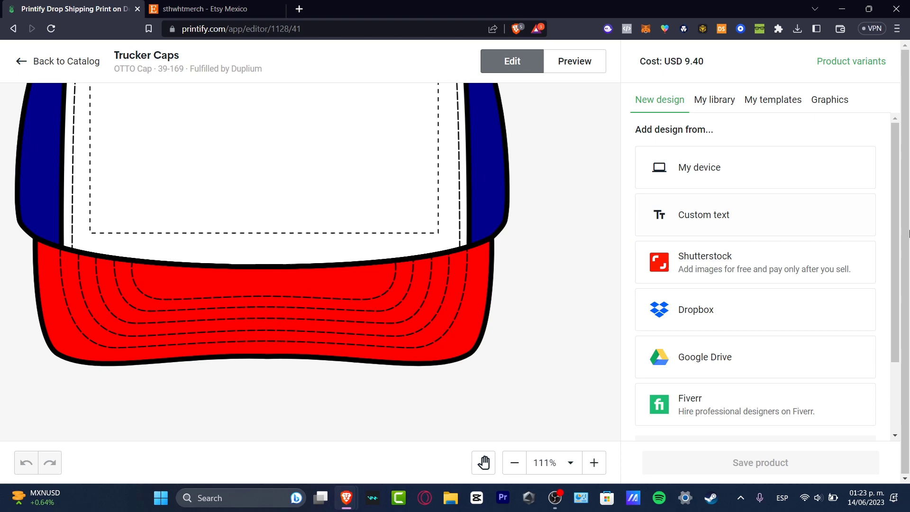
left_click(706, 166)
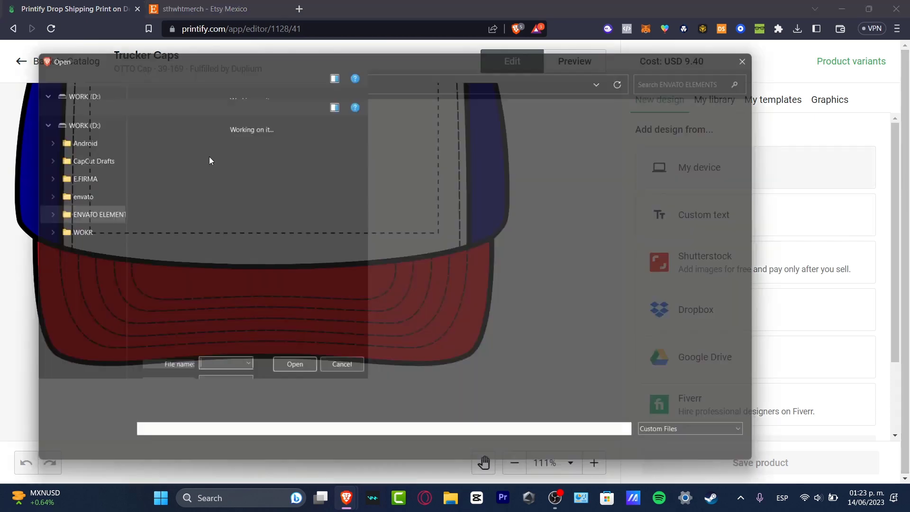
scroll(95, 199, "up", 2)
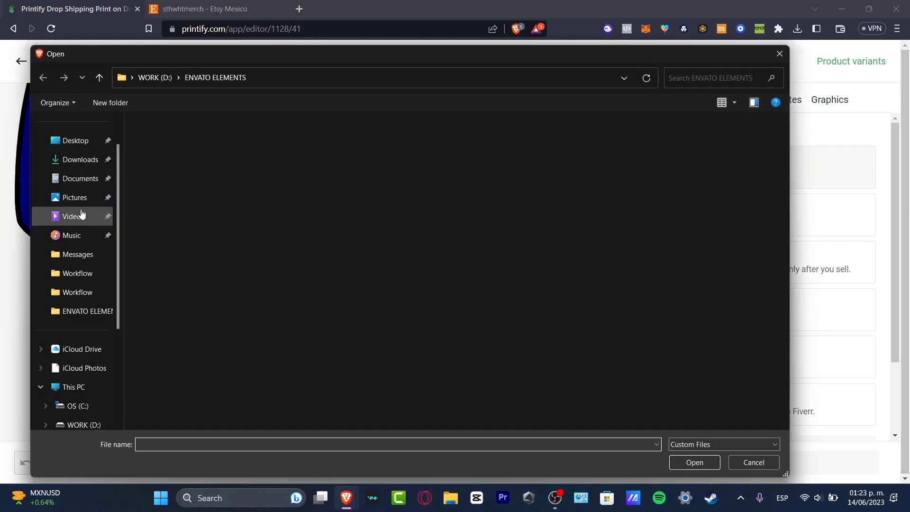
left_click(88, 164)
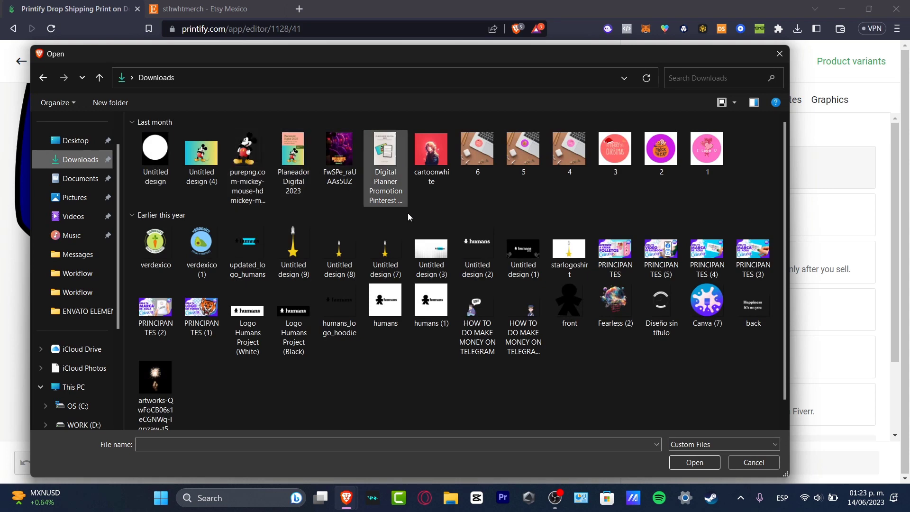
left_click(293, 251)
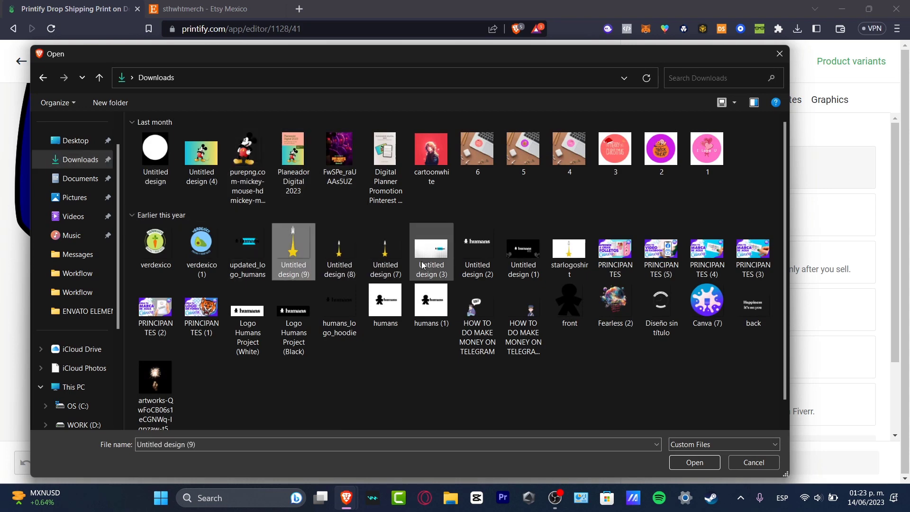
left_click(707, 462)
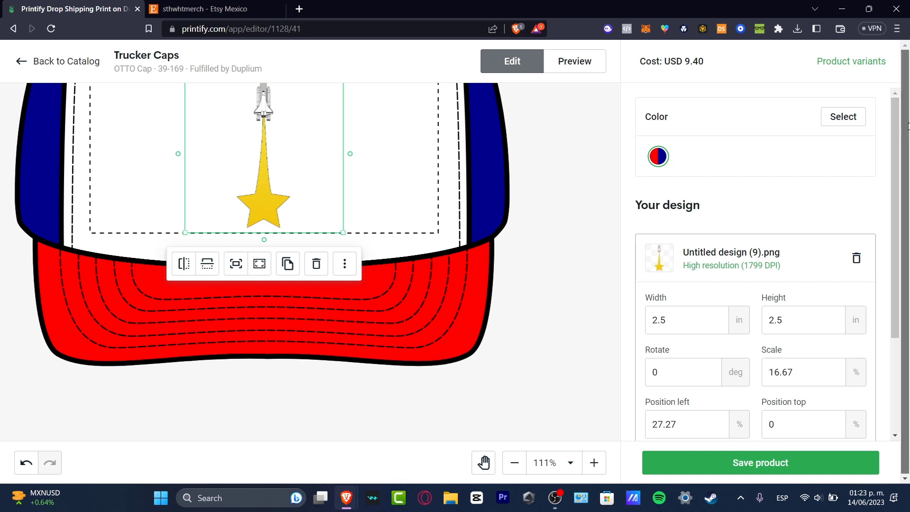
- Zoom the canvas out to check the whole cap with its 2.5 × 2.5 in design
scroll(546, 213, "down", 5)
scroll(490, 229, "down", 3)
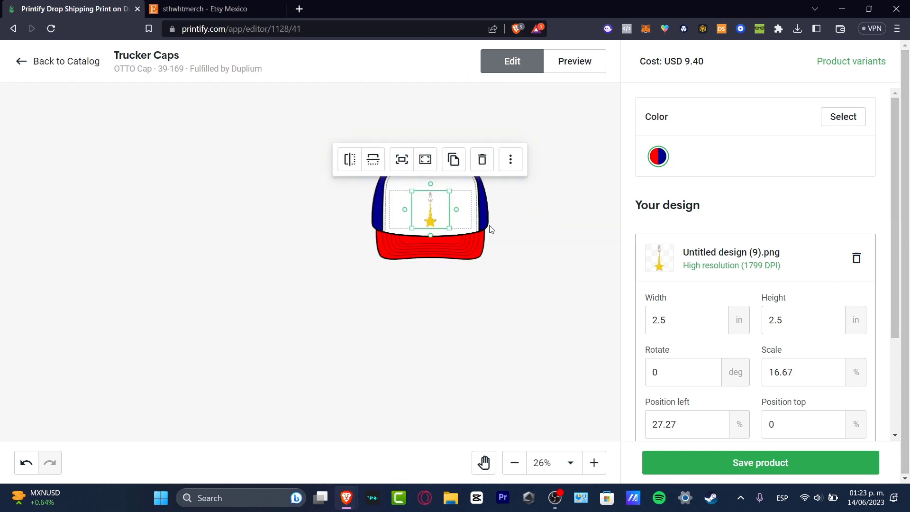
scroll(490, 229, "up", 3)
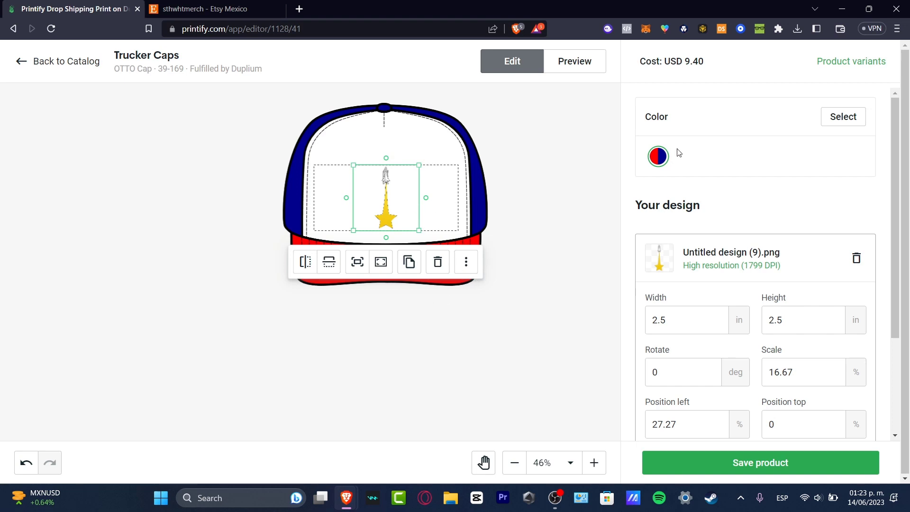
- Save the designed trucker cap as a product and look over its five mockup views
left_click(800, 467)
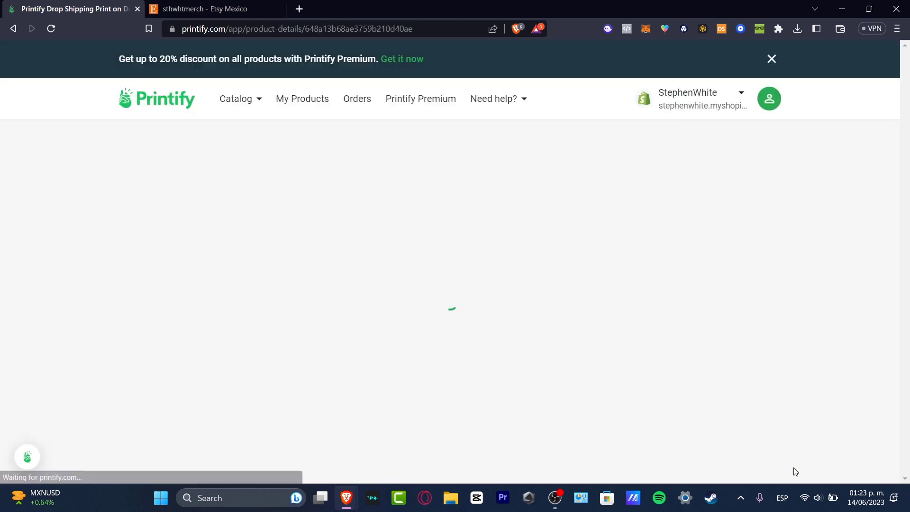
scroll(702, 280, "down", 3)
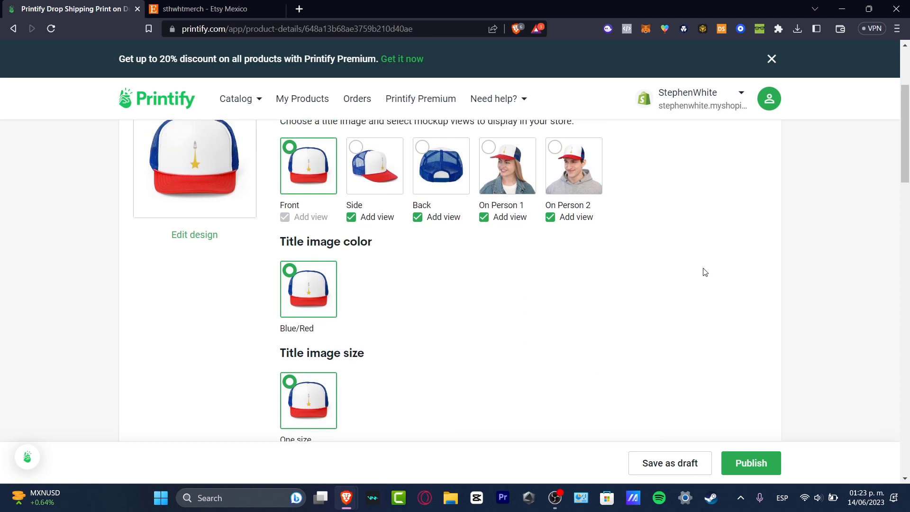
scroll(705, 272, "up", 3)
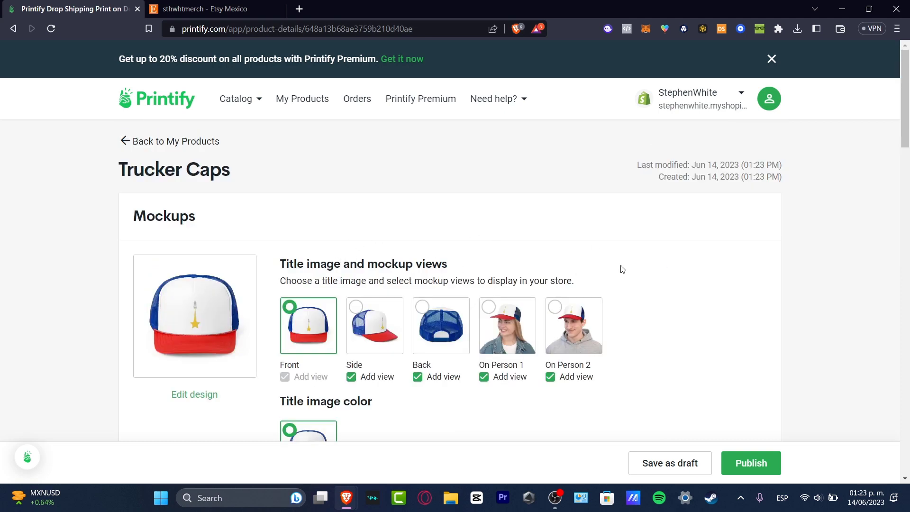
scroll(626, 269, "down", 3)
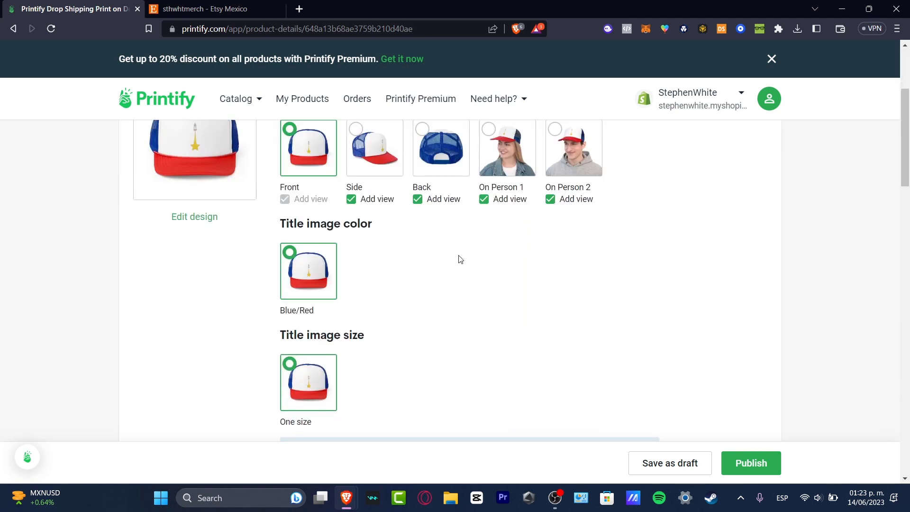
scroll(613, 273, "down", 3)
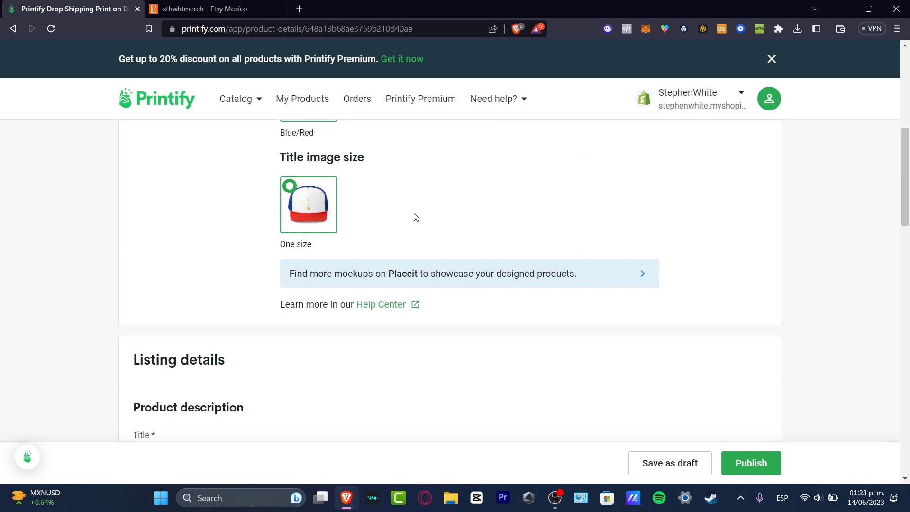
scroll(412, 219, "up", 7)
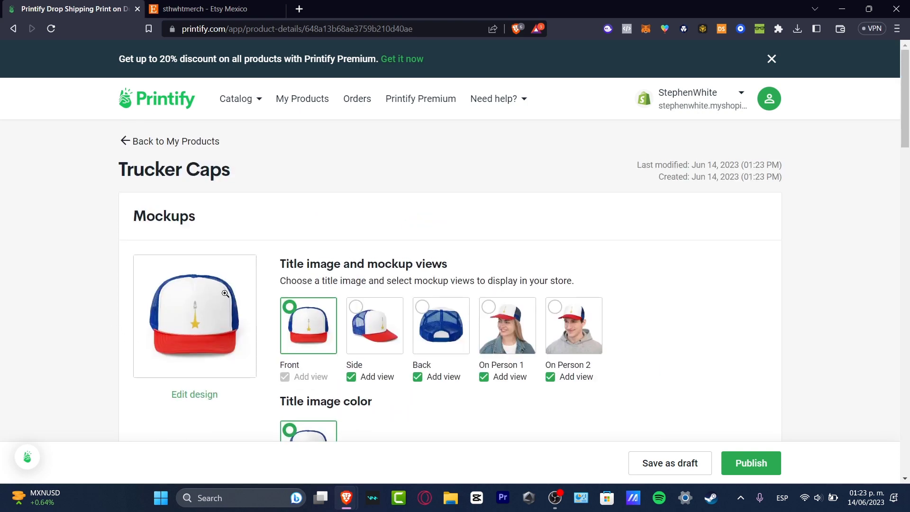
- Preview the front mockup enlarged, then close it and scroll to Listing details
left_click(199, 308)
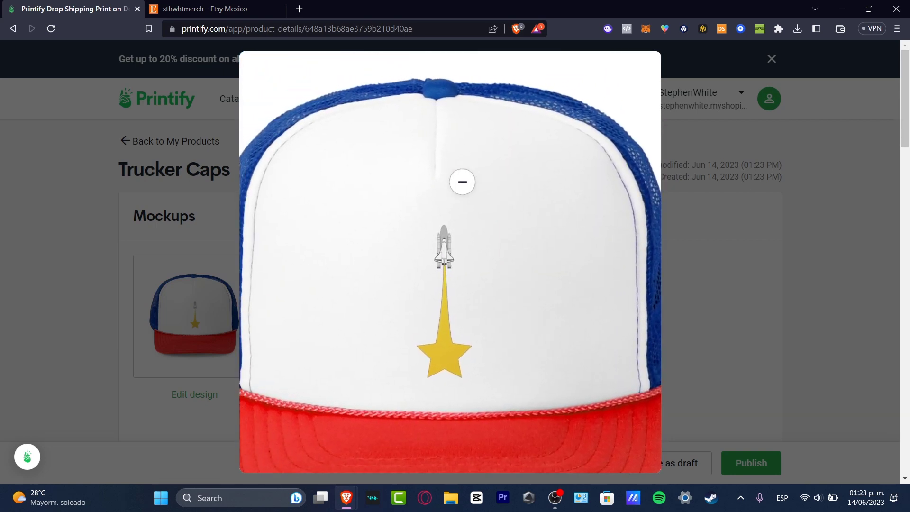
left_click(700, 239)
scroll(628, 305, "down", 10)
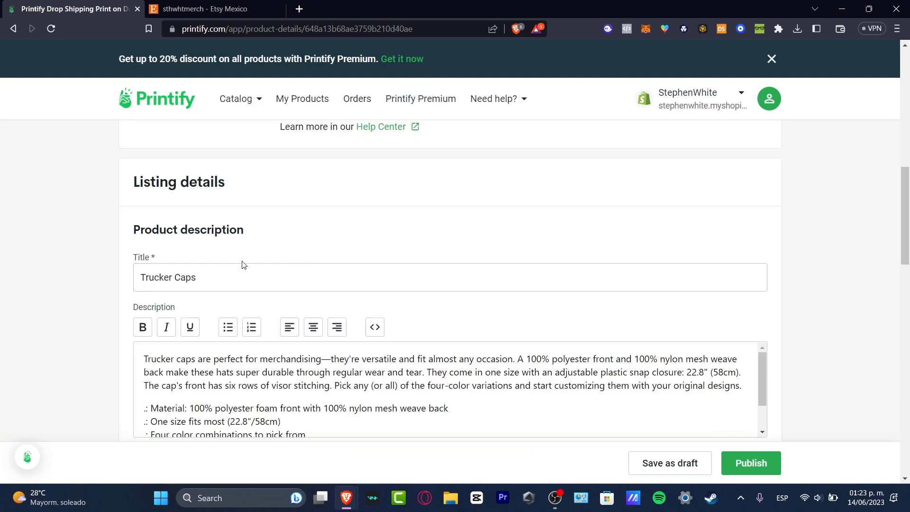
- Append 'Star' so the title reads 'Trucker Caps Star #1', then look over the description and tags
left_click(199, 276)
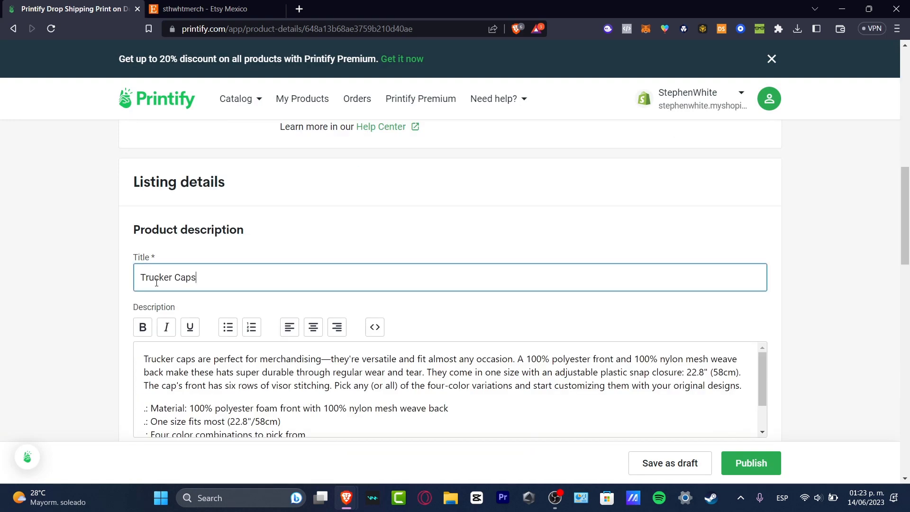
type("Star #1")
scroll(392, 349, "down", 2)
scroll(810, 262, "down", 3)
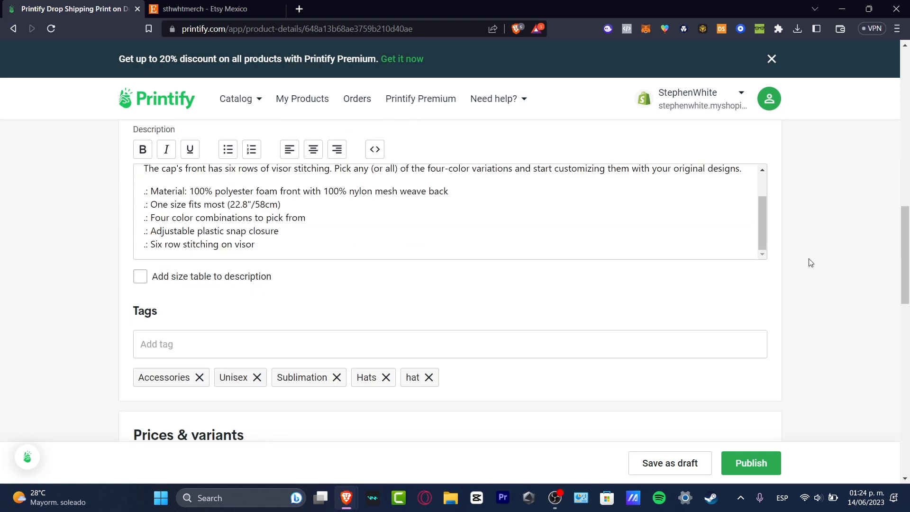
scroll(785, 255, "up", 2)
scroll(764, 240, "down", 2)
left_click_drag(764, 234, 761, 189)
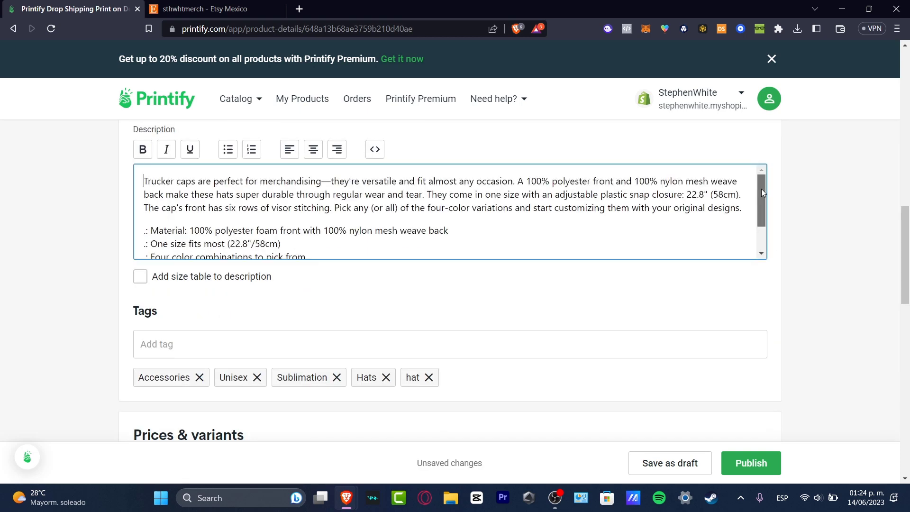
scroll(603, 213, "down", 1)
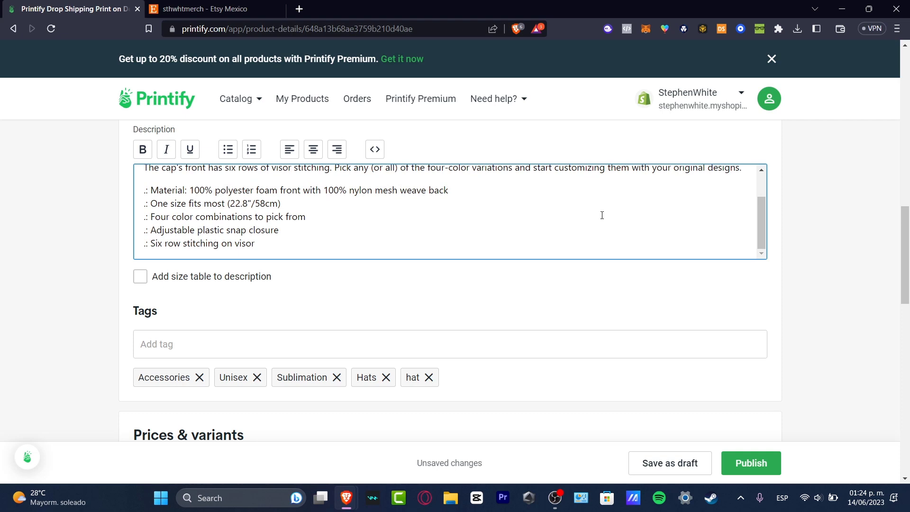
scroll(534, 316, "down", 3)
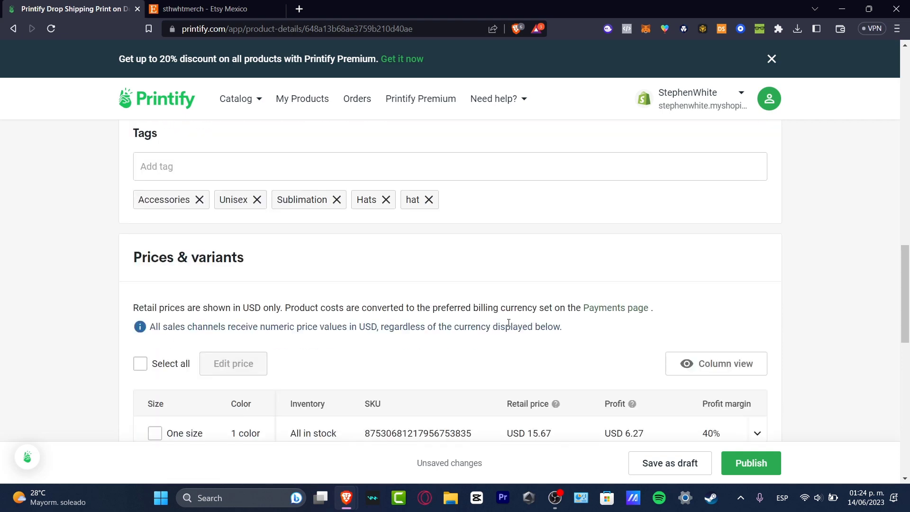
- Expand the cap's variant rows to review the colour options and their pricing
scroll(508, 322, "down", 3)
scroll(508, 321, "up", 3)
left_click_drag(907, 263, 907, 281)
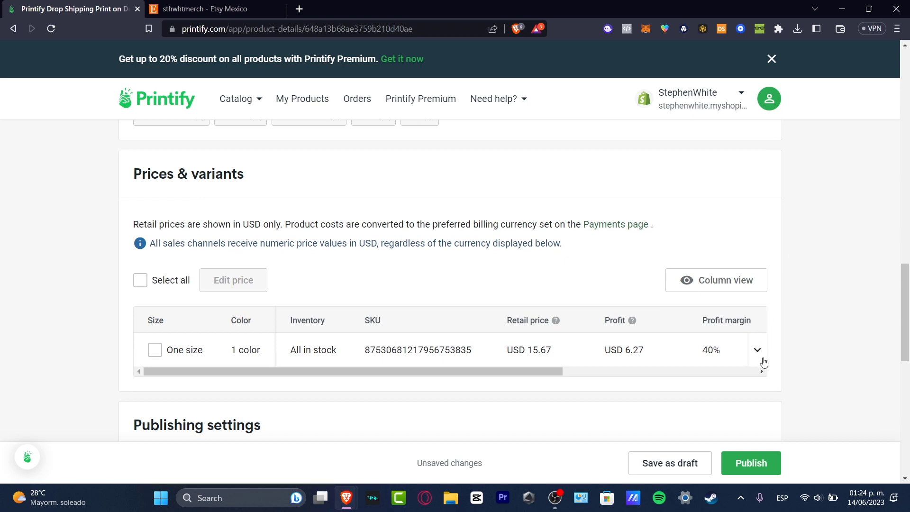
left_click(757, 350)
mouse_move(531, 405)
left_mouse_down()
mouse_move(668, 407)
mouse_move(531, 405)
left_mouse_up()
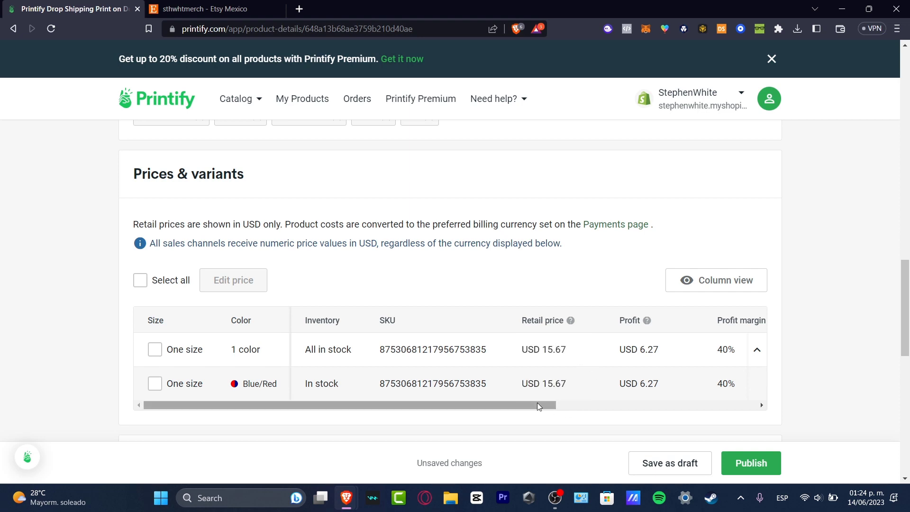
left_click_drag(544, 405, 631, 405)
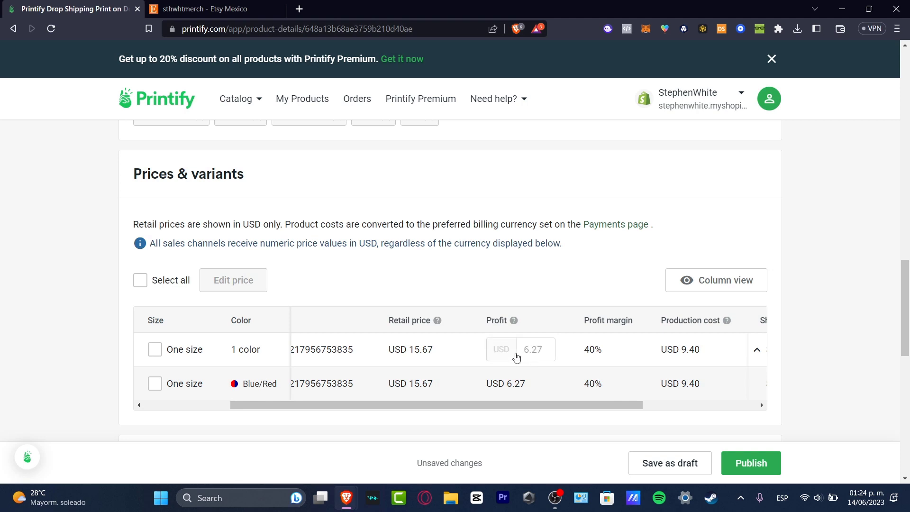
left_click_drag(603, 407, 719, 417)
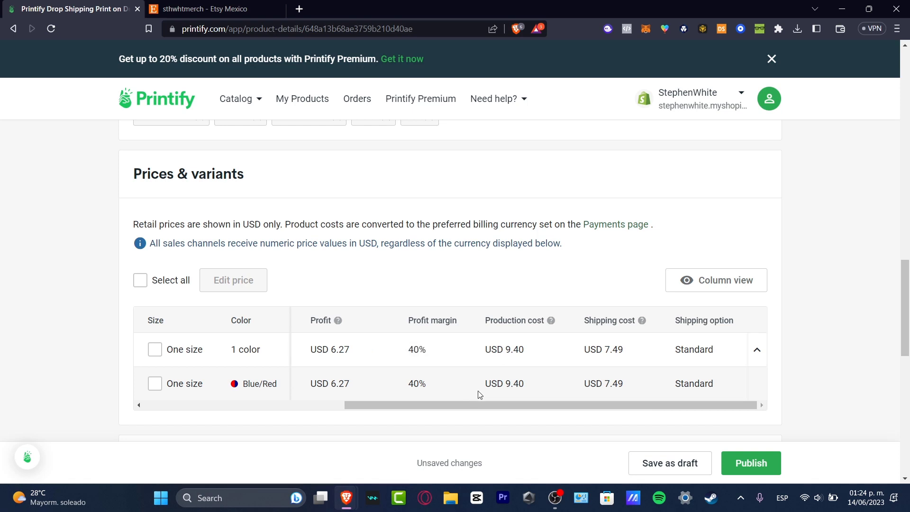
left_click_drag(482, 405, 566, 396)
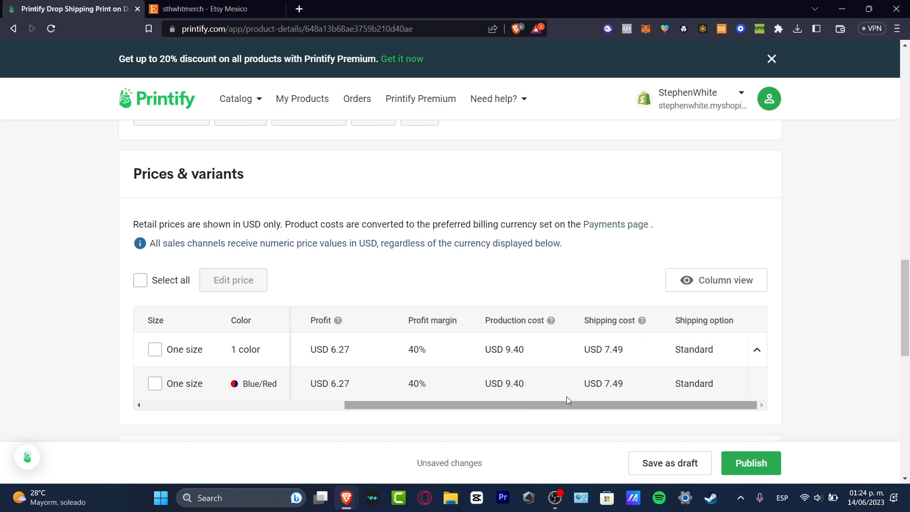
left_click(757, 350)
left_click(757, 350)
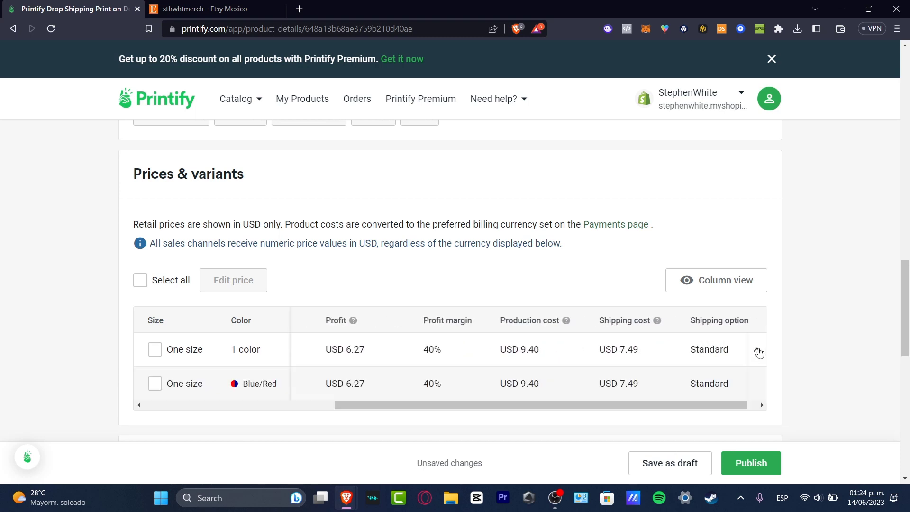
- Change the first variant's profit margin from 40% to 15%, then to 20%
left_click(434, 349)
double_click(441, 350)
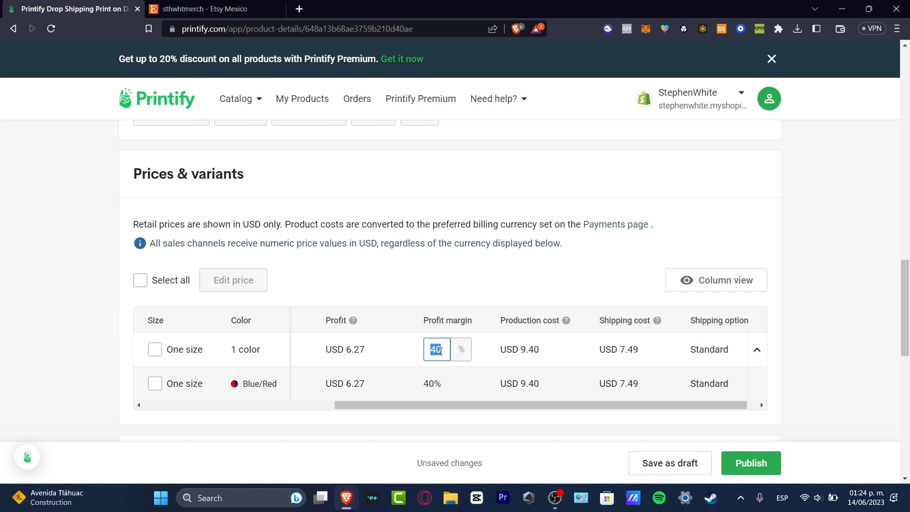
type("15")
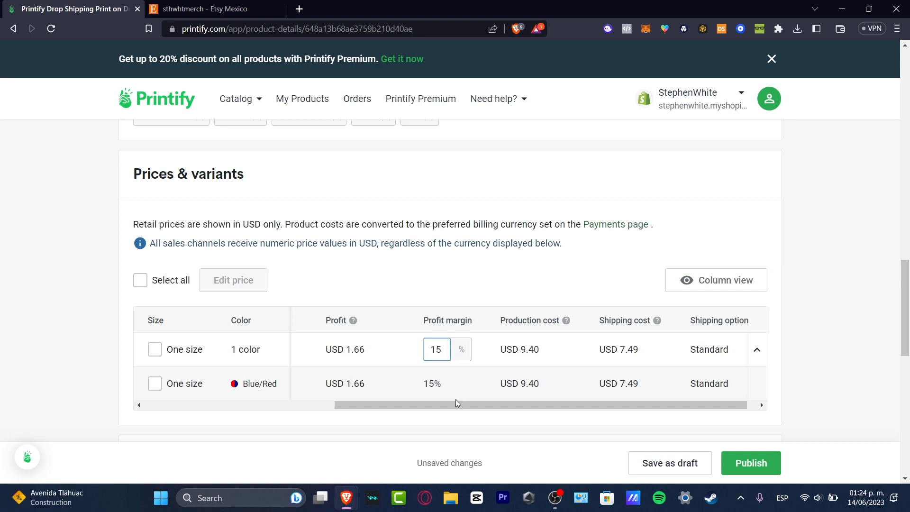
left_click_drag(456, 405, 382, 406)
mouse_move(489, 355)
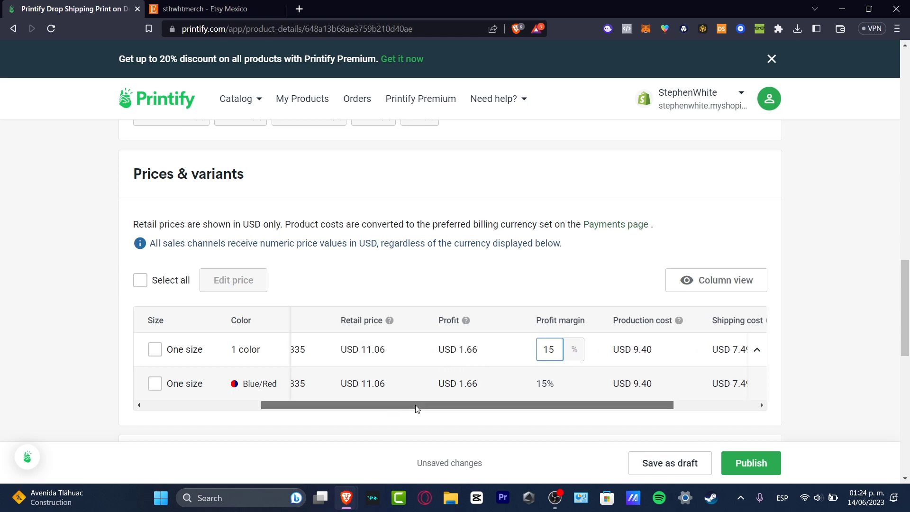
mouse_move(417, 408)
left_mouse_down()
mouse_move(351, 406)
mouse_move(429, 407)
left_mouse_up()
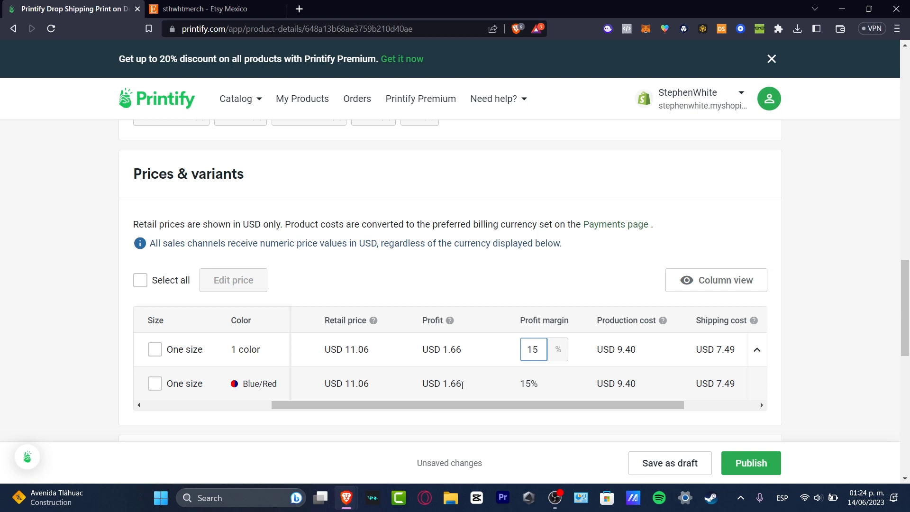
double_click(532, 353)
type("20")
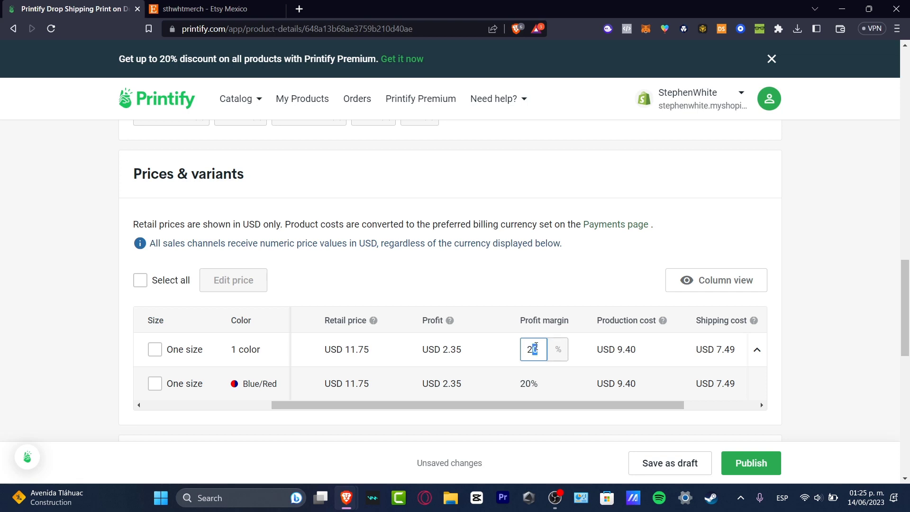
- Lower the profit margin to 5% for a USD 9.89 retail price and publish the cap
double_click(533, 349)
type("10")
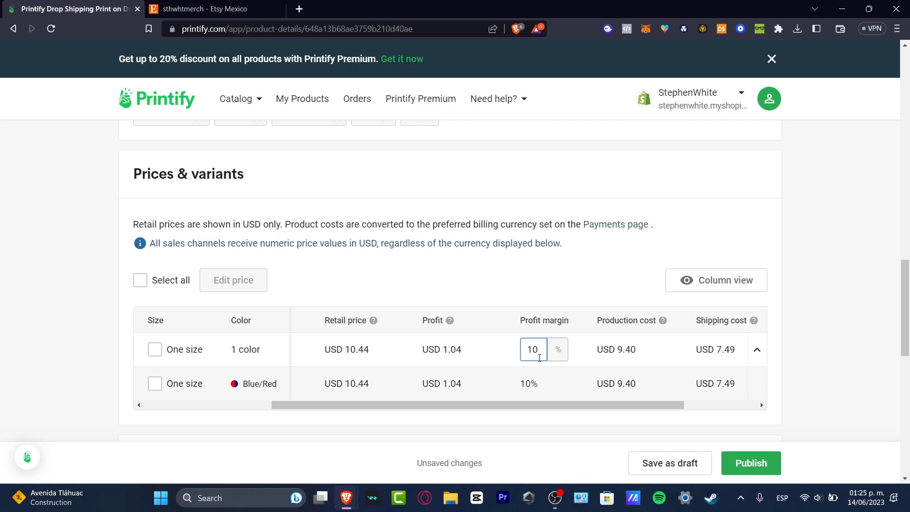
double_click(530, 349)
type("5")
left_click(555, 432)
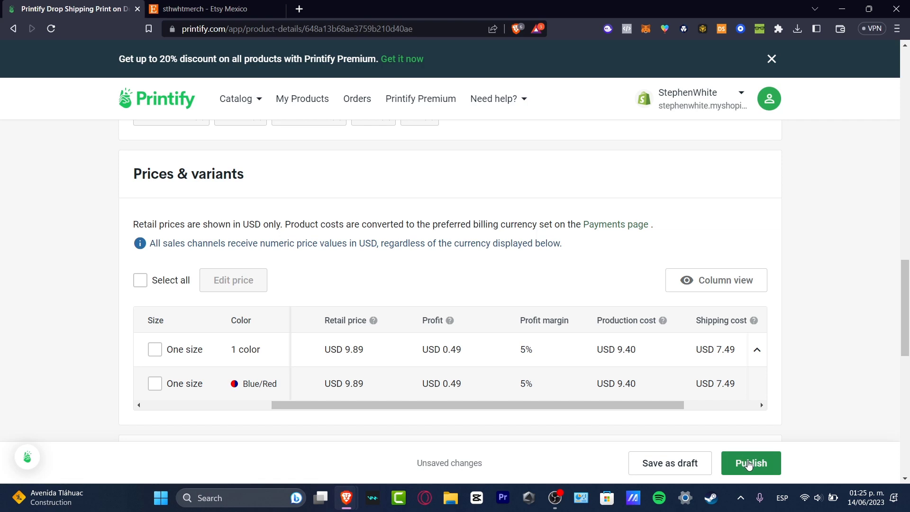
left_click(748, 464)
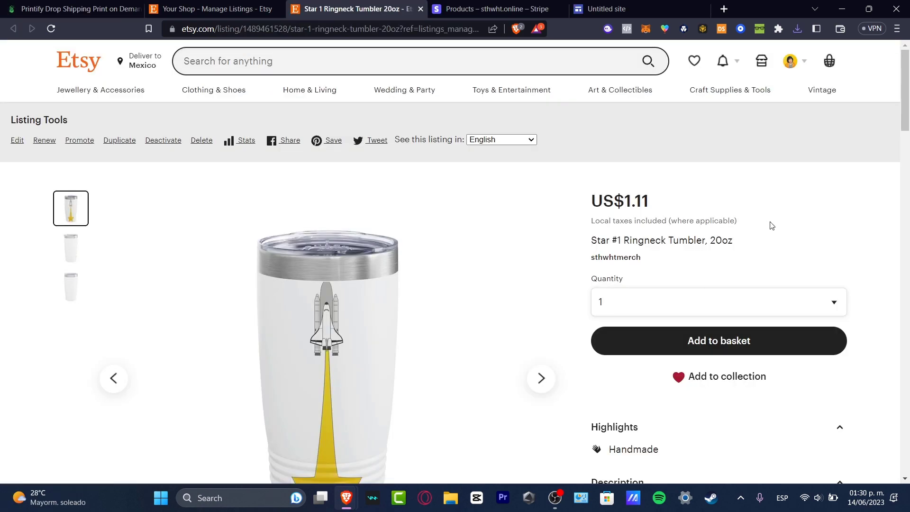
- Look over the live Star #1 Ringneck Tumbler Etsy listing at US$1.11, then return to the Google Sites editor
scroll(770, 226, "down", 3)
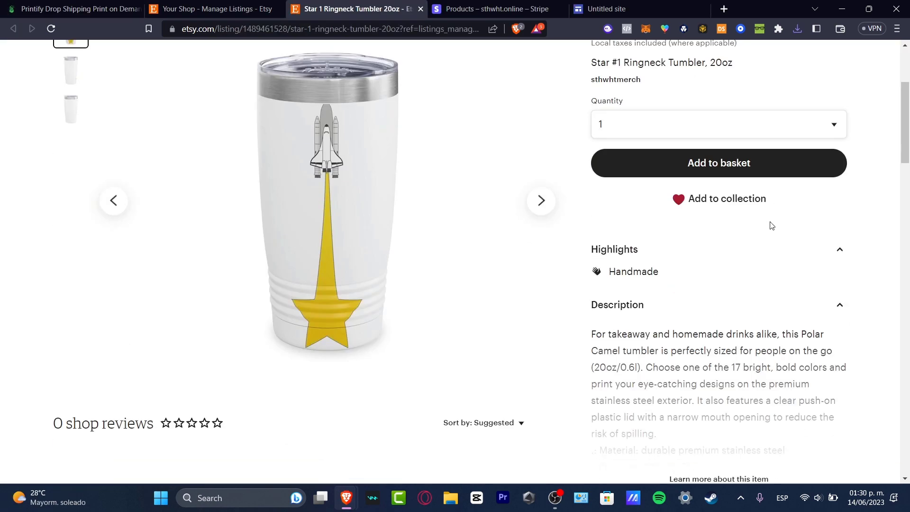
scroll(771, 238, "up", 3)
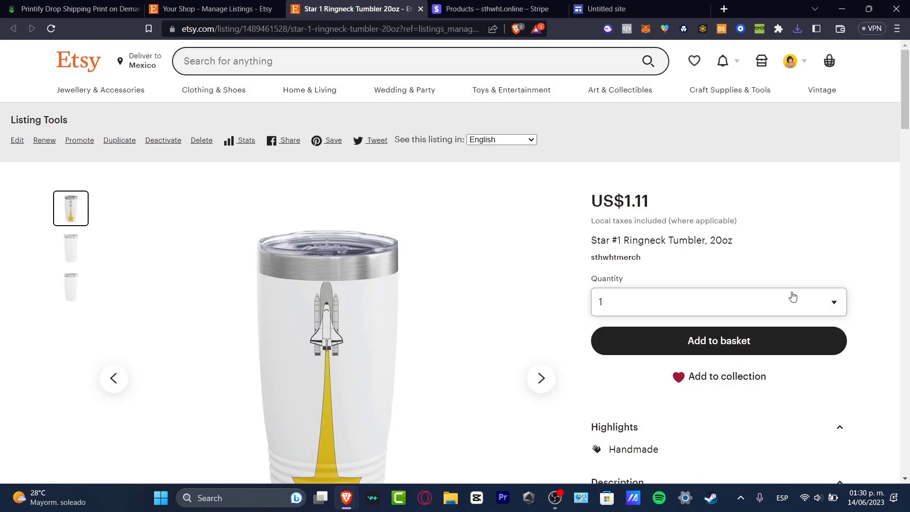
scroll(792, 284, "down", 3)
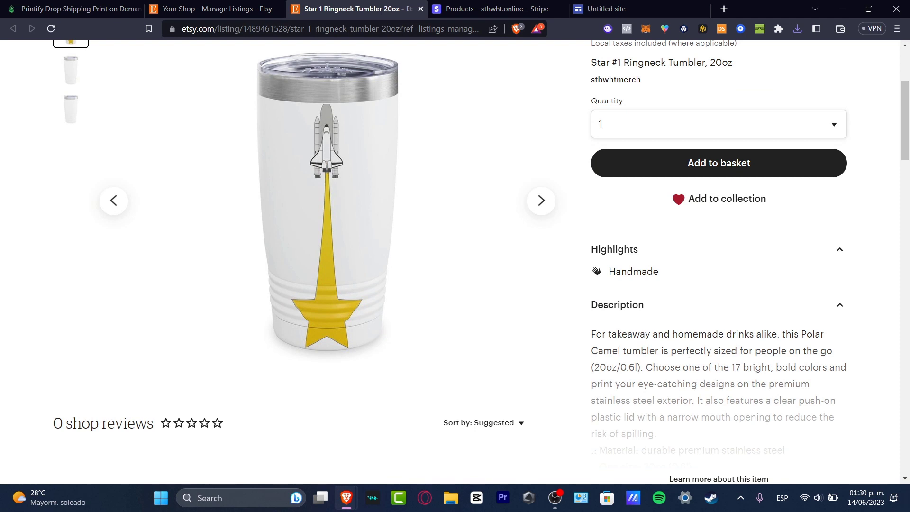
scroll(737, 446, "up", 3)
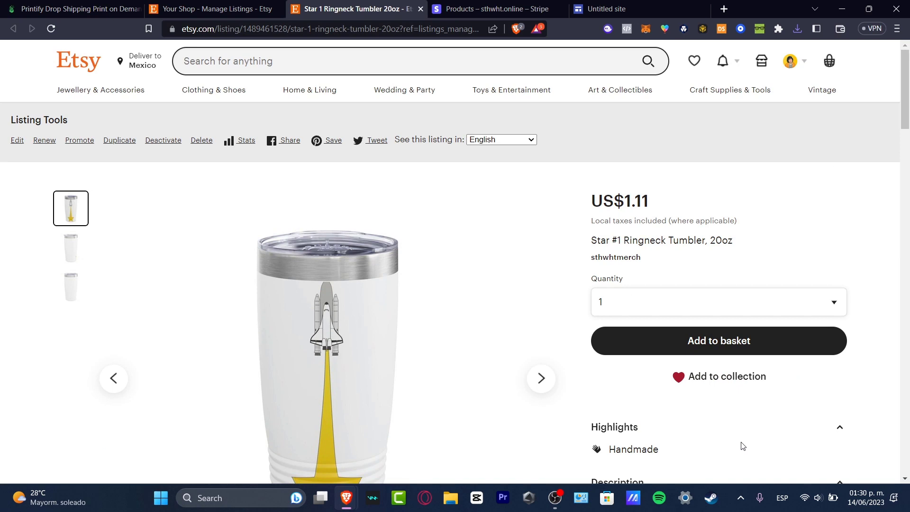
scroll(800, 263, "down", 3)
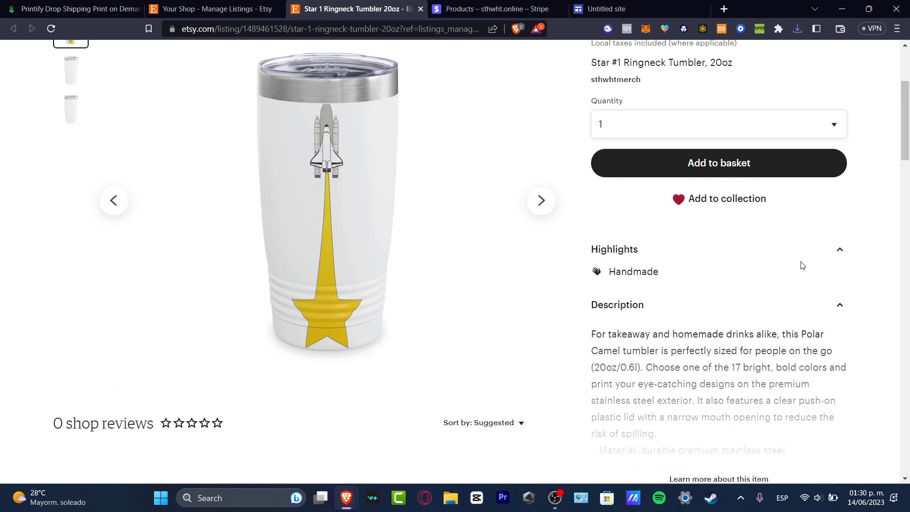
scroll(800, 263, "up", 3)
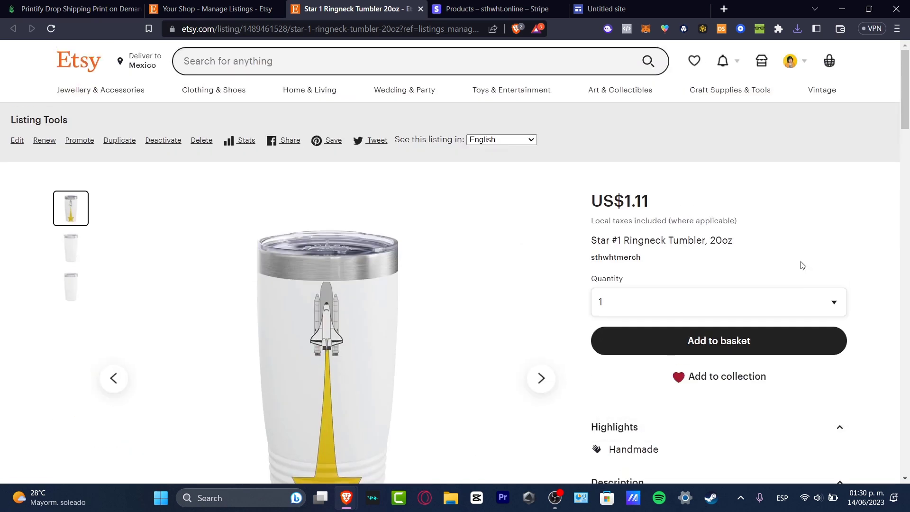
left_click(616, 9)
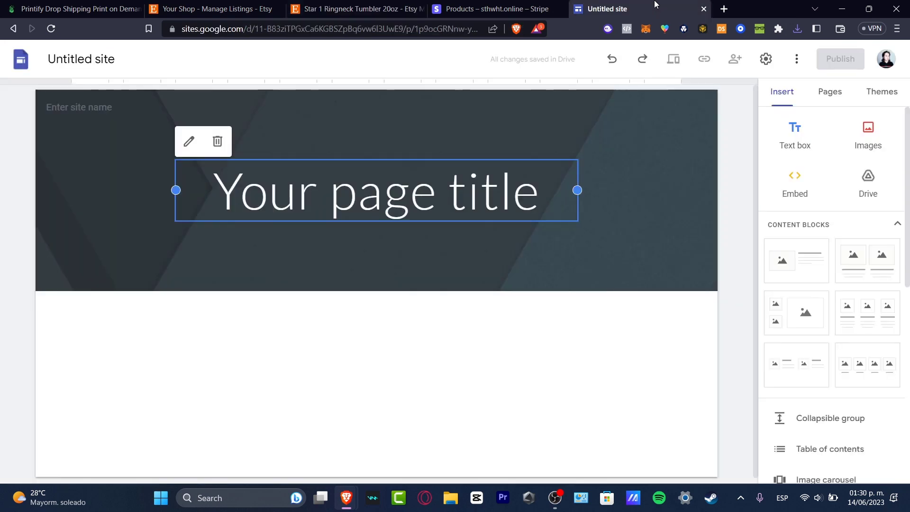
- Replace the 'Your page title' placeholder with 'Ringneck'
triple_click(419, 190)
type("M")
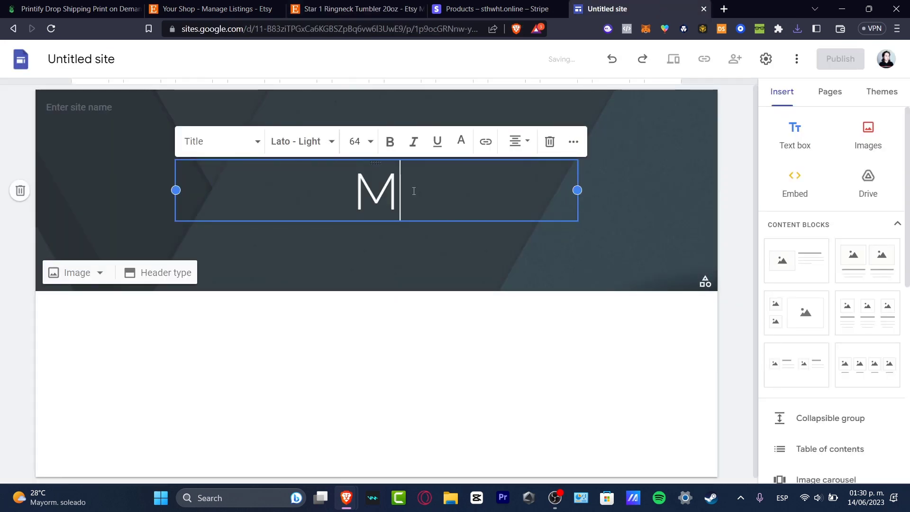
key("BackSpace")
type("R")
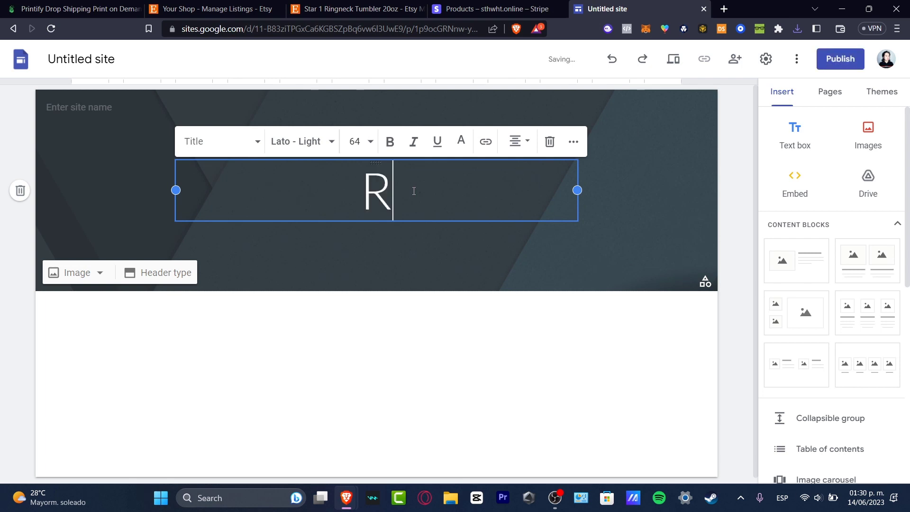
type("ingneck")
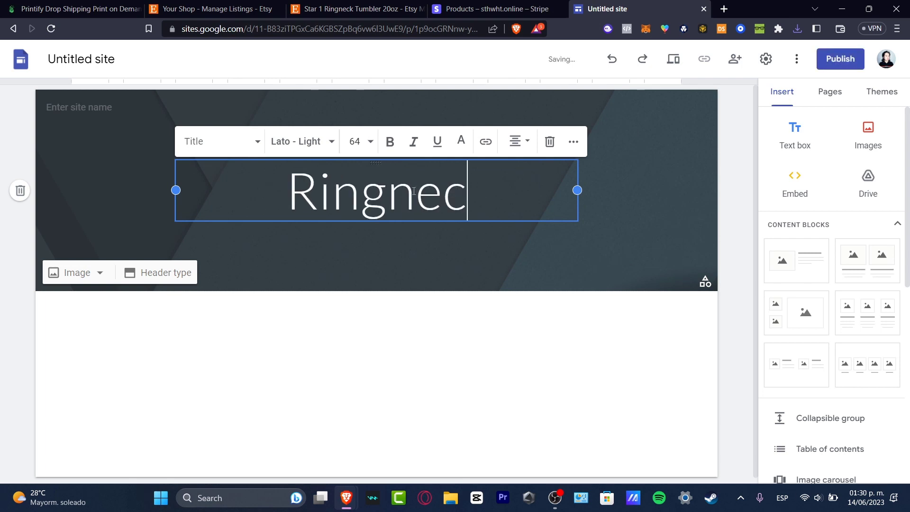
left_click(515, 389)
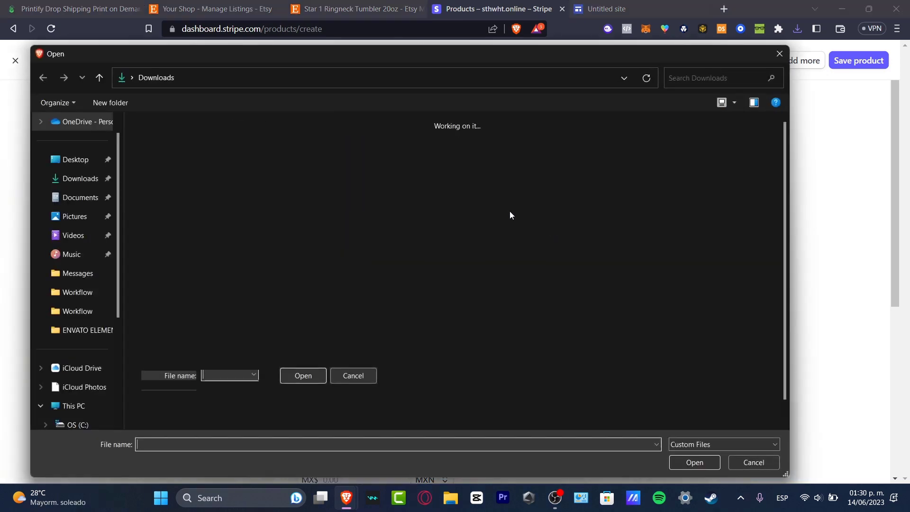
- Add the tumbler picture from ENVATO ELEMENTS as the product image and save the $22.00 USD product
left_click(90, 405)
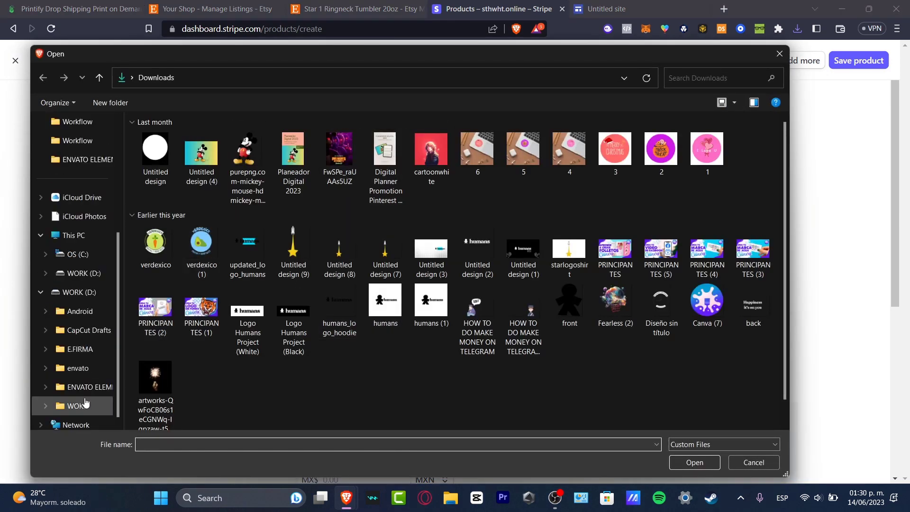
left_click(83, 386)
scroll(522, 222, "down", 15)
double_click(459, 330)
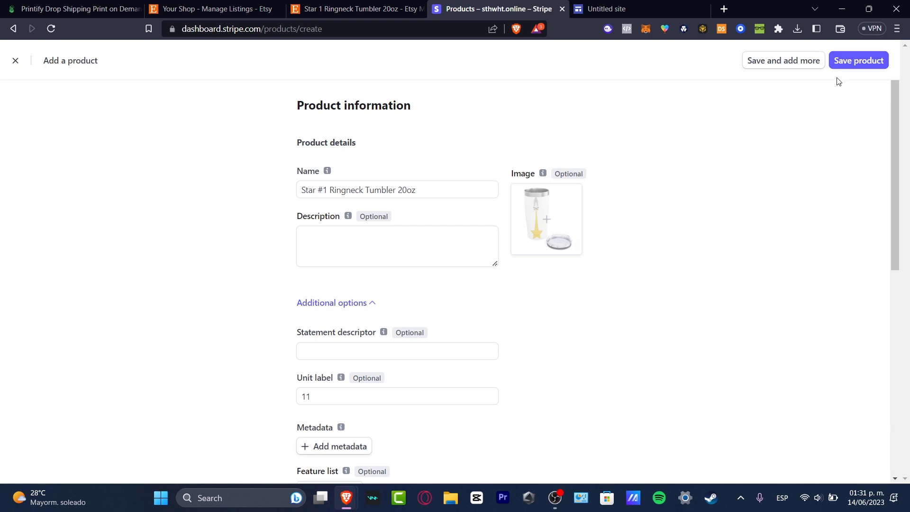
scroll(706, 254, "down", 9)
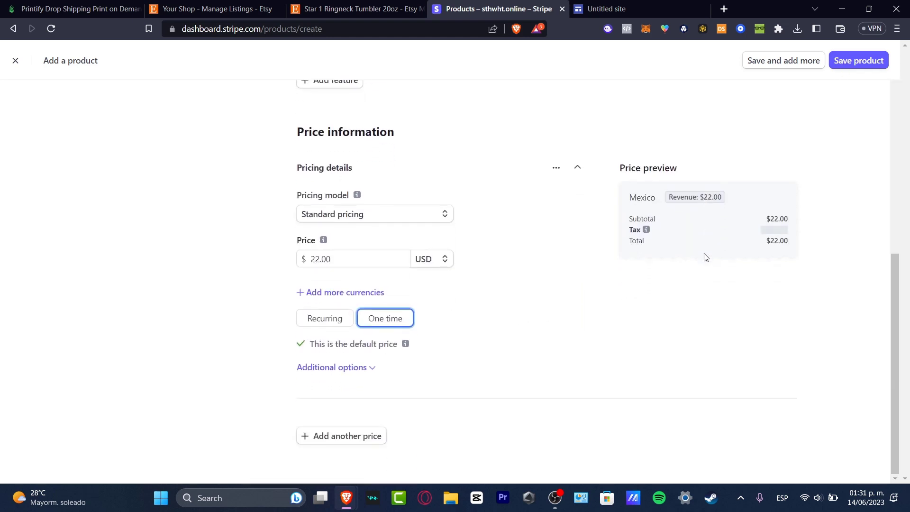
left_click(855, 65)
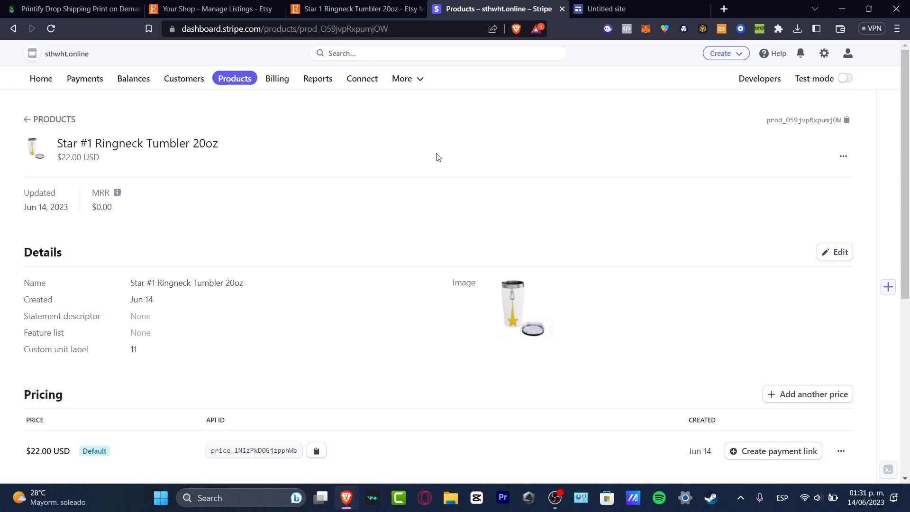
- Create the tumbler's payment link after reviewing After payment settings, and copy its buy button embed code
scroll(359, 322, "down", 5)
scroll(360, 324, "up", 5)
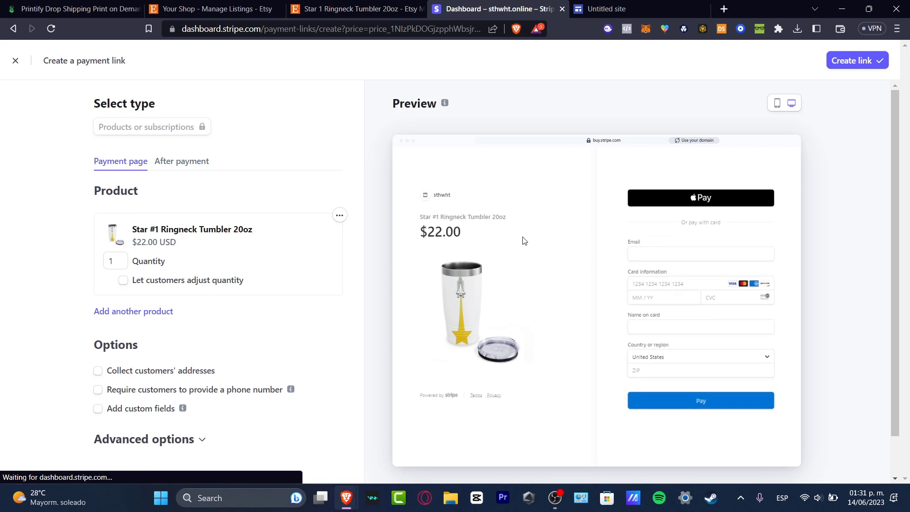
scroll(284, 178, "down", 1)
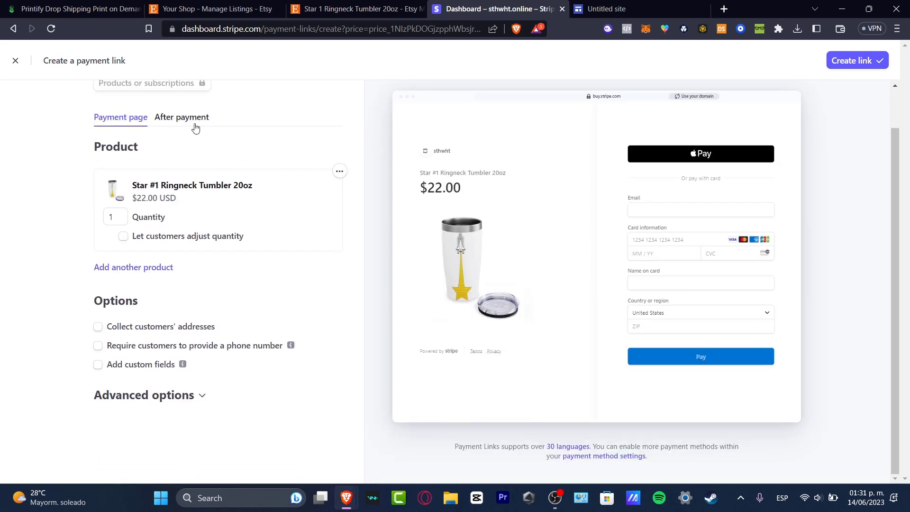
left_click(195, 126)
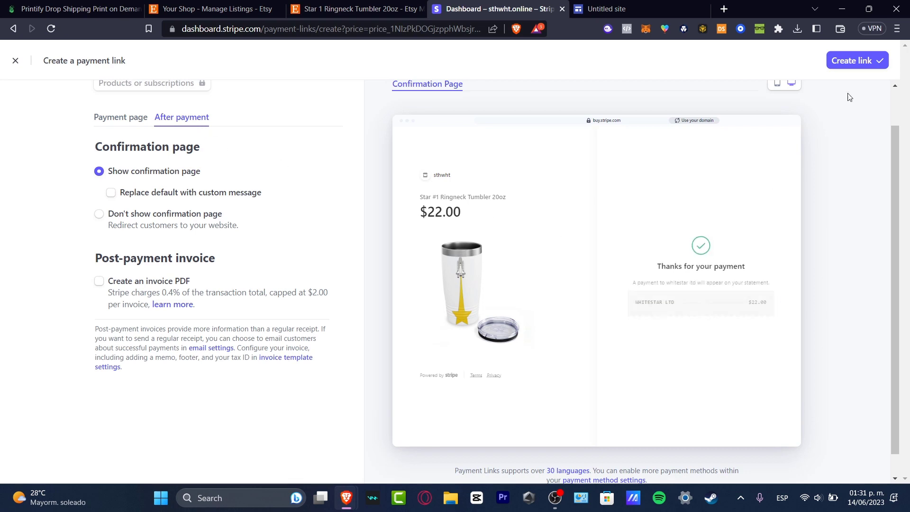
left_click(861, 64)
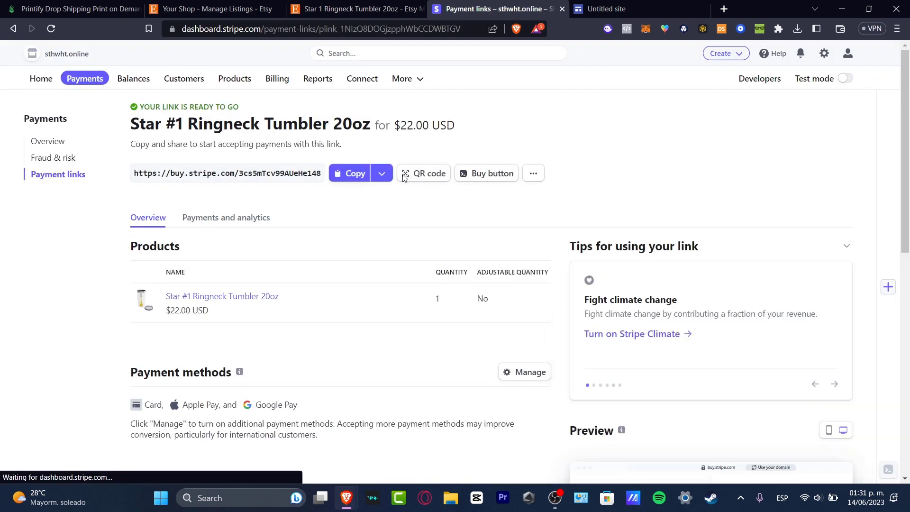
left_click(497, 181)
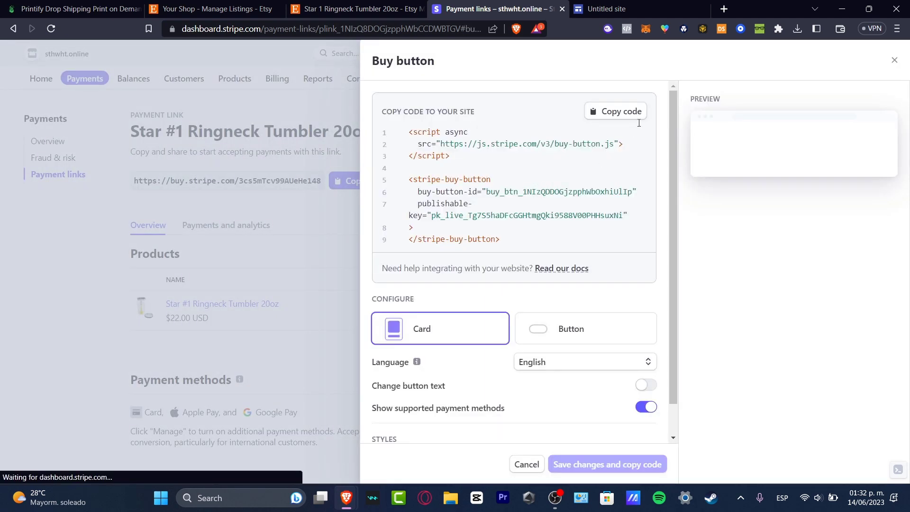
left_click(635, 114)
- Paste the buy card onto the right half of the page and upload the 95782 tumbler photo
key("ctrl+Tab")
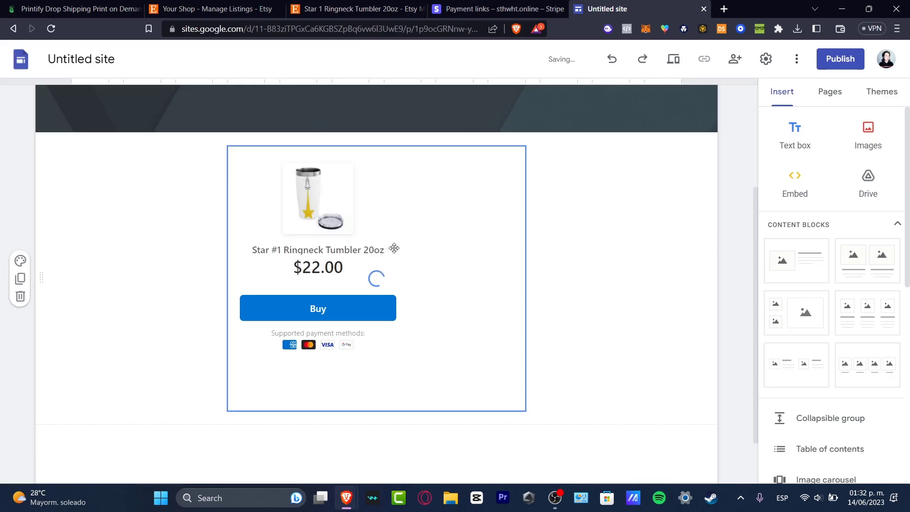
left_click_drag(447, 311, 575, 305)
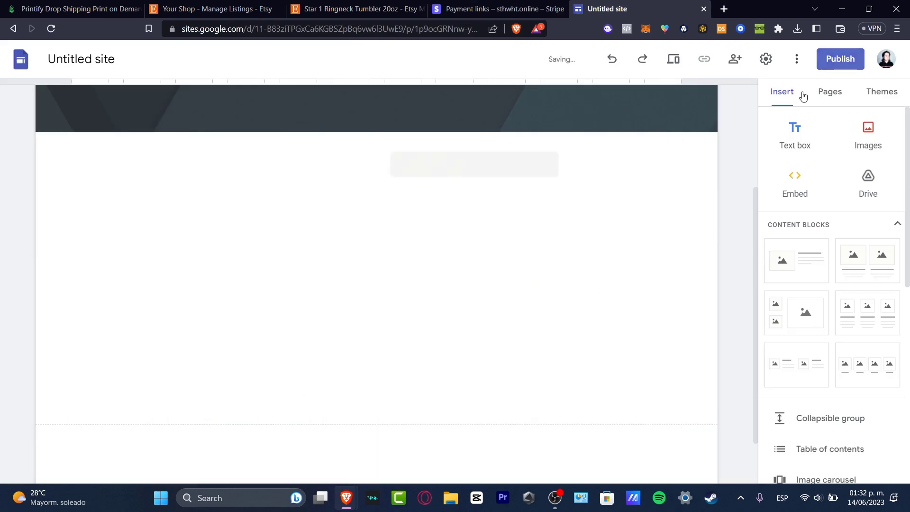
left_click(868, 135)
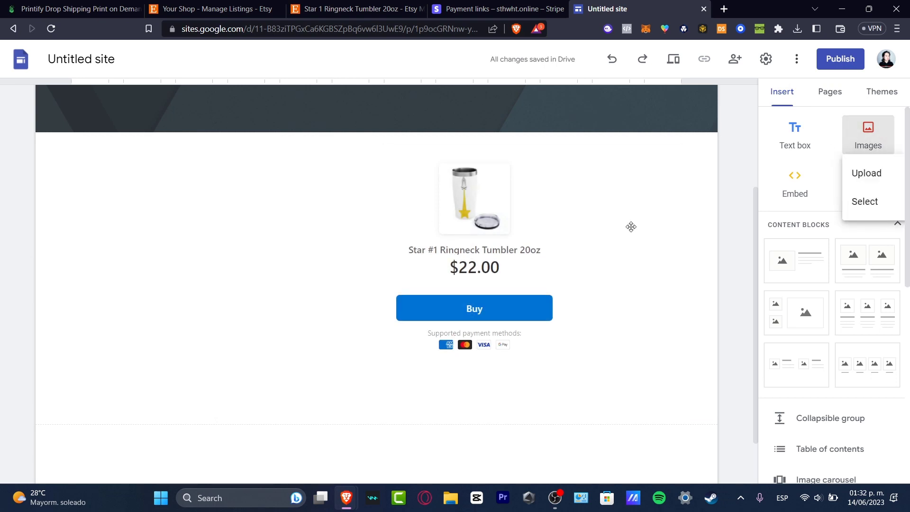
left_click(863, 174)
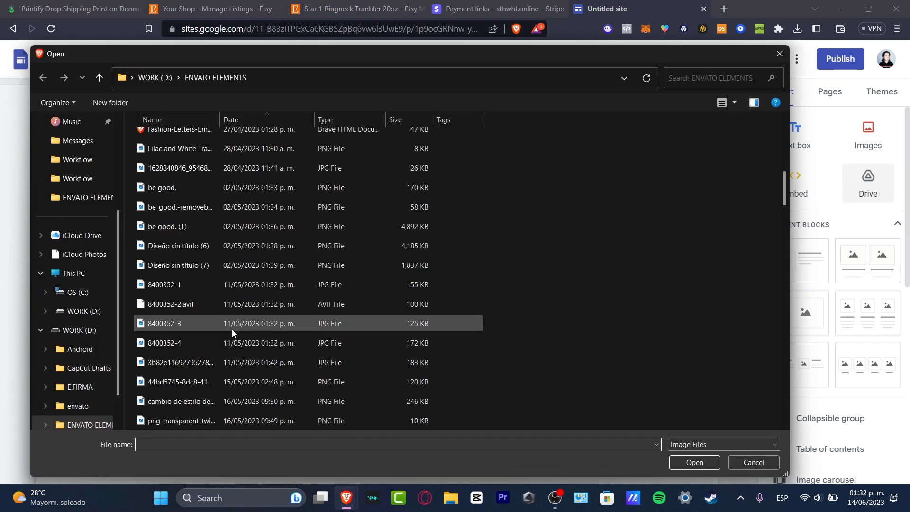
scroll(231, 332, "down", 10)
left_click(213, 383)
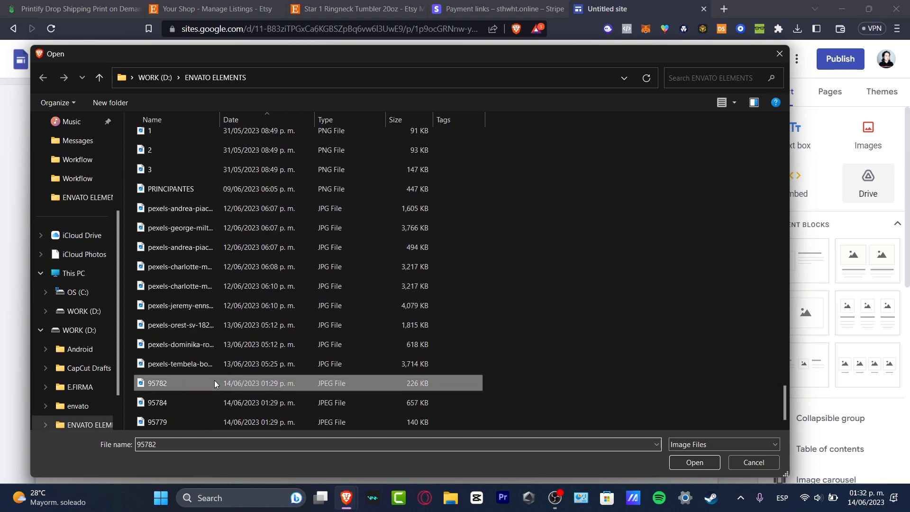
left_click(696, 465)
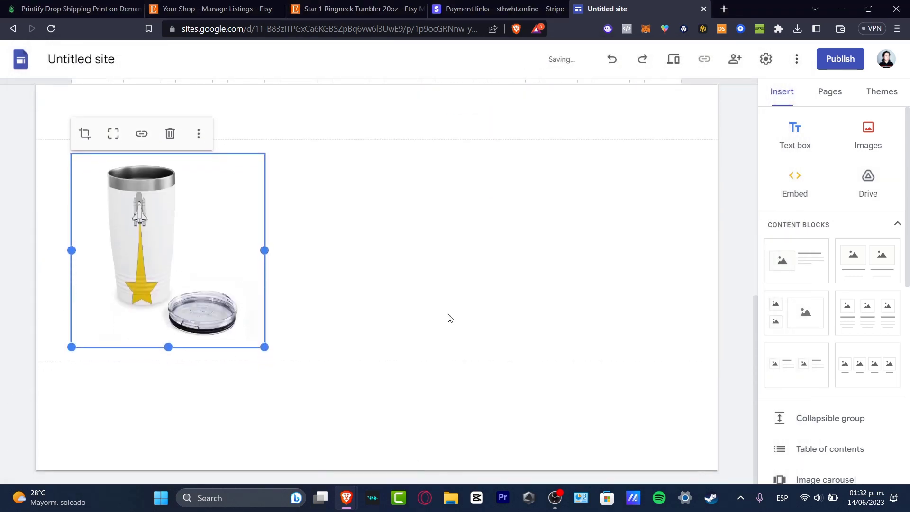
- Position the tumbler photo left of the buy card, then go to Printify's product list
left_click_drag(205, 264, 204, 97)
left_click_drag(163, 334, 230, 356)
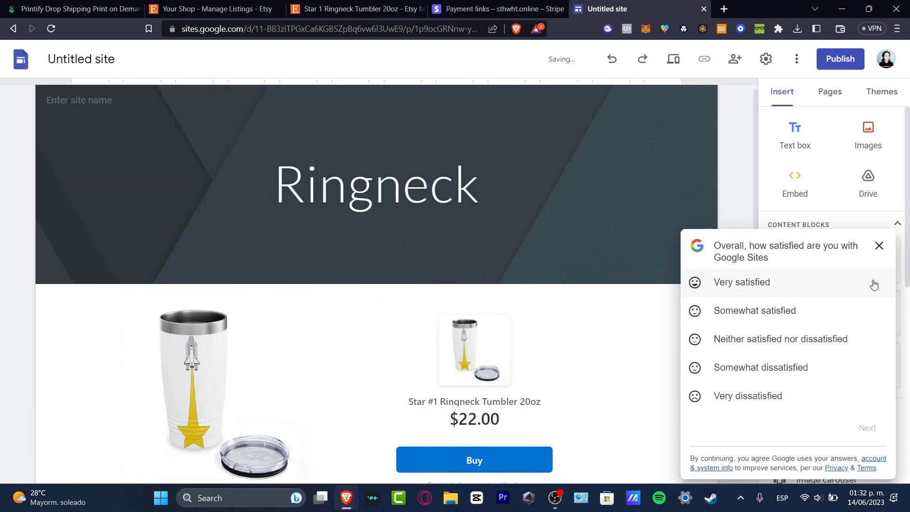
left_click(879, 245)
scroll(638, 376, "down", 4)
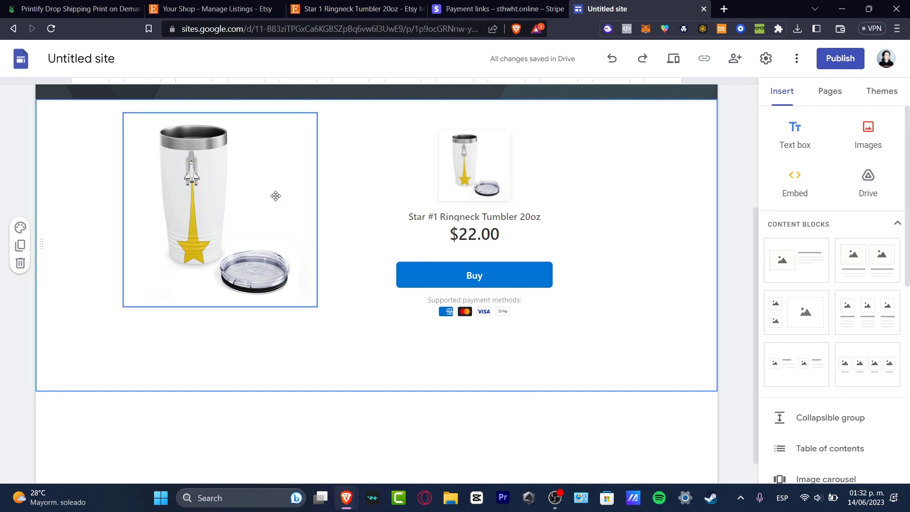
left_click_drag(274, 197, 326, 198)
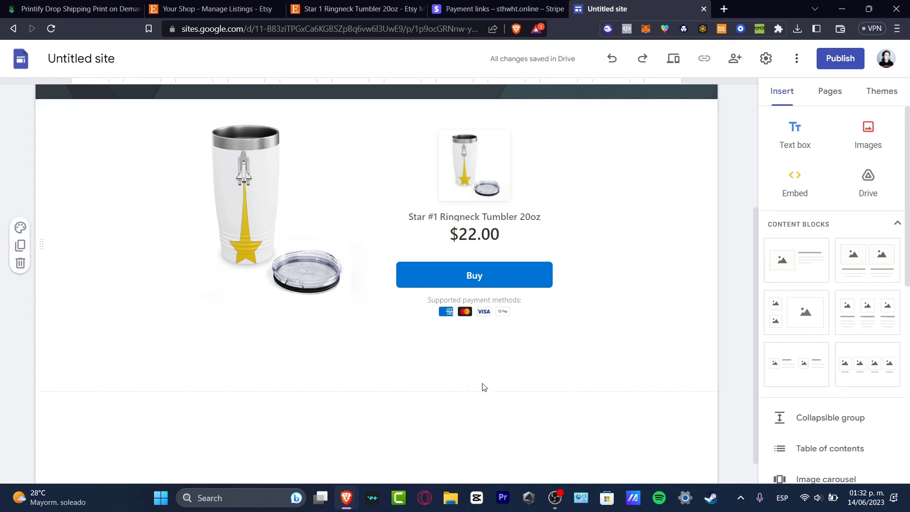
left_click(103, 6)
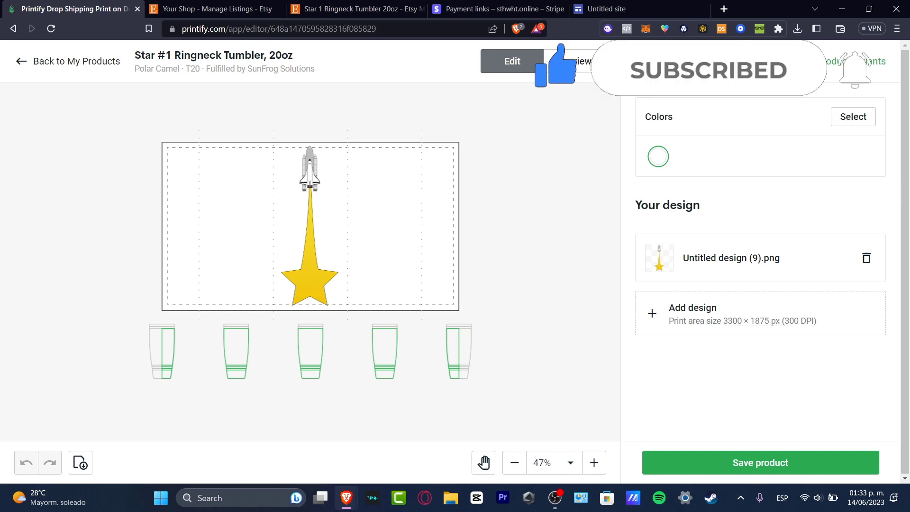
- Check the USD 17.45 production cost breakdown in the tumbler's Printify editor
mouse_move(711, 82)
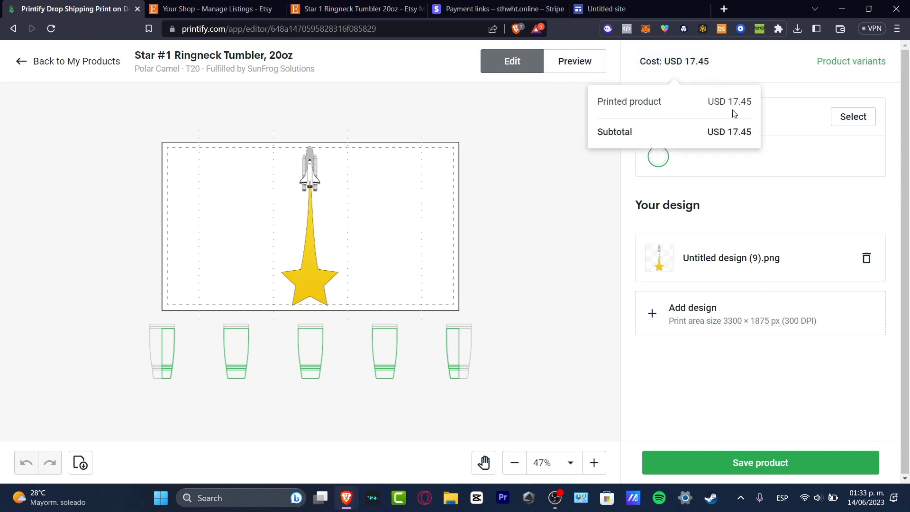